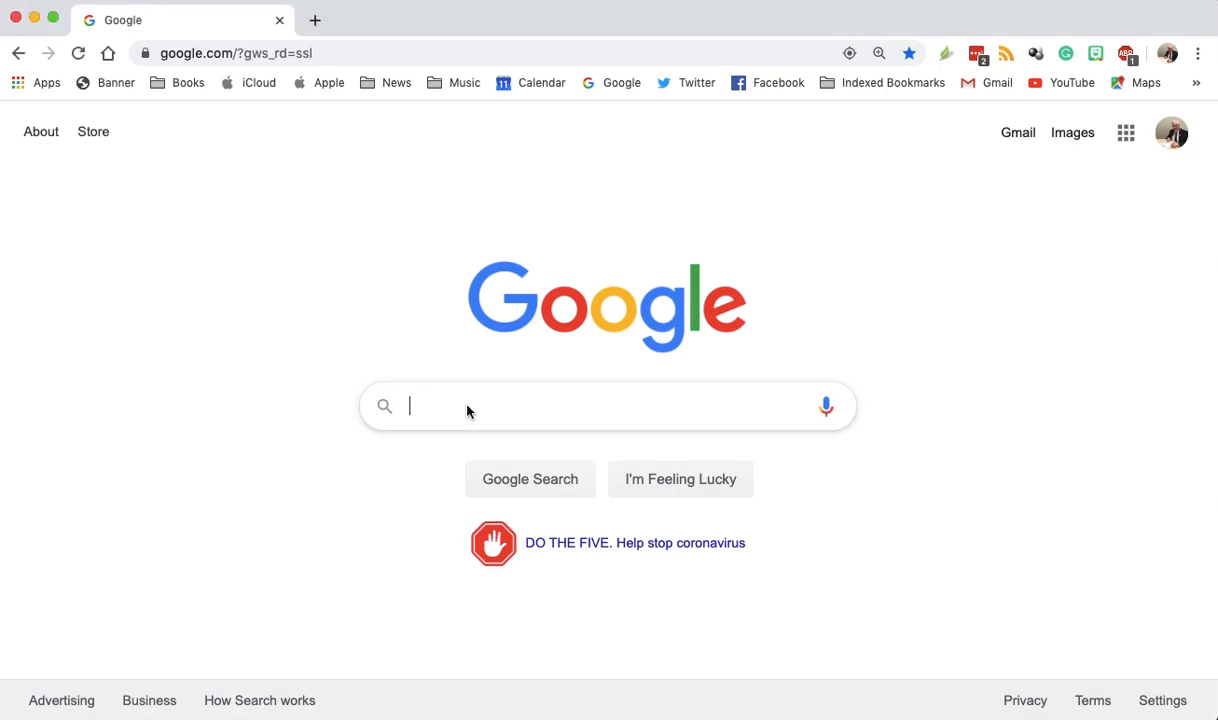
- Search the web for "partsim" and open the PartSim website from the results
{"action": "type", "text": "partsim"}
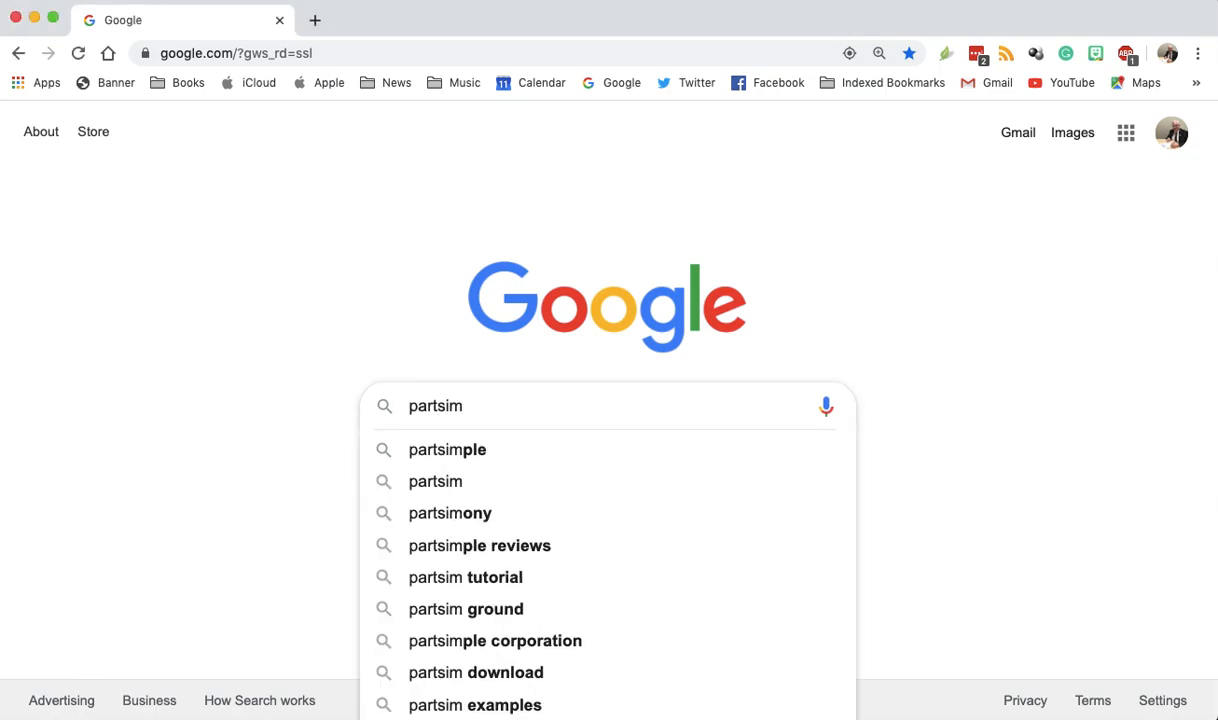
{"action": "key", "text": "Return"}
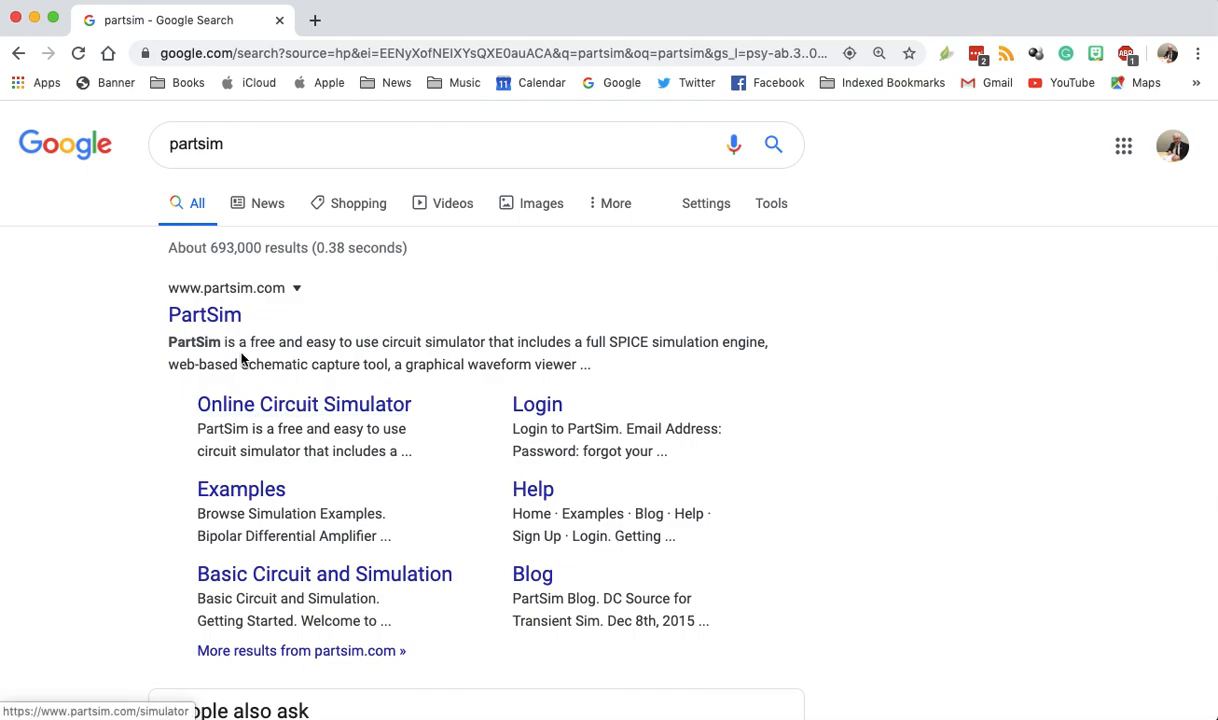
{"action": "left_click", "coordinate": [192, 315]}
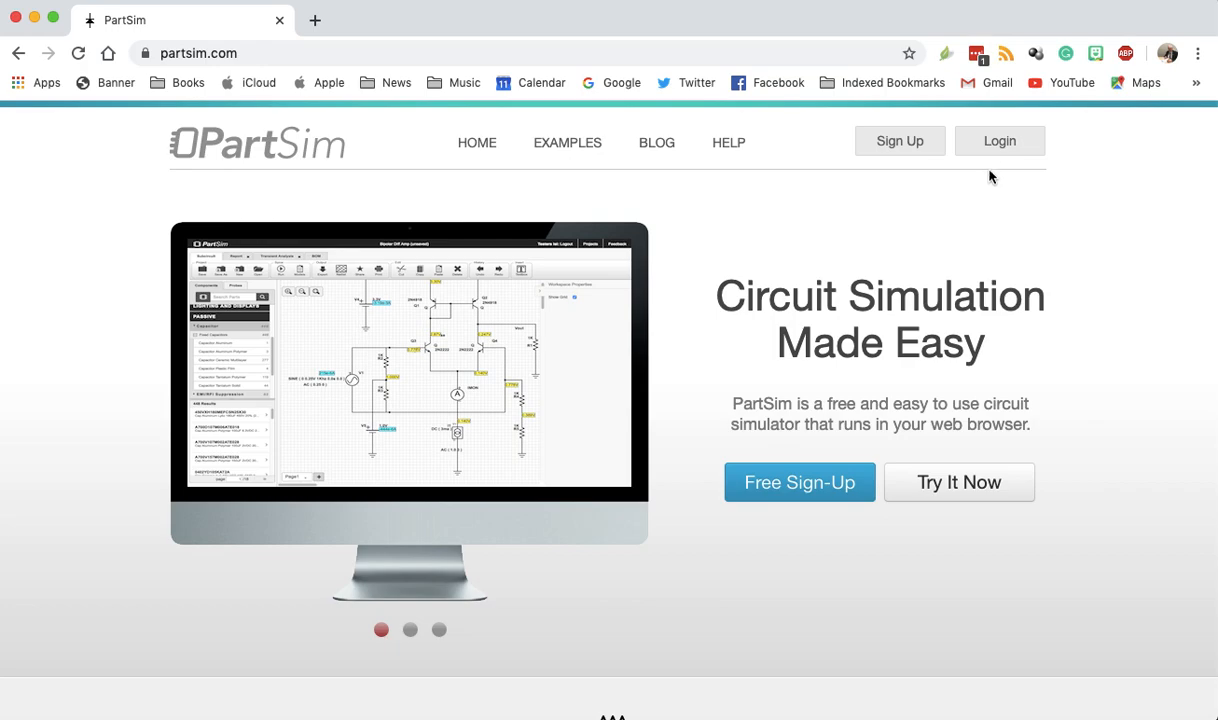
- Log in to PartSim with the prefilled account credentials and create a new project
{"action": "left_click", "coordinate": [997, 142]}
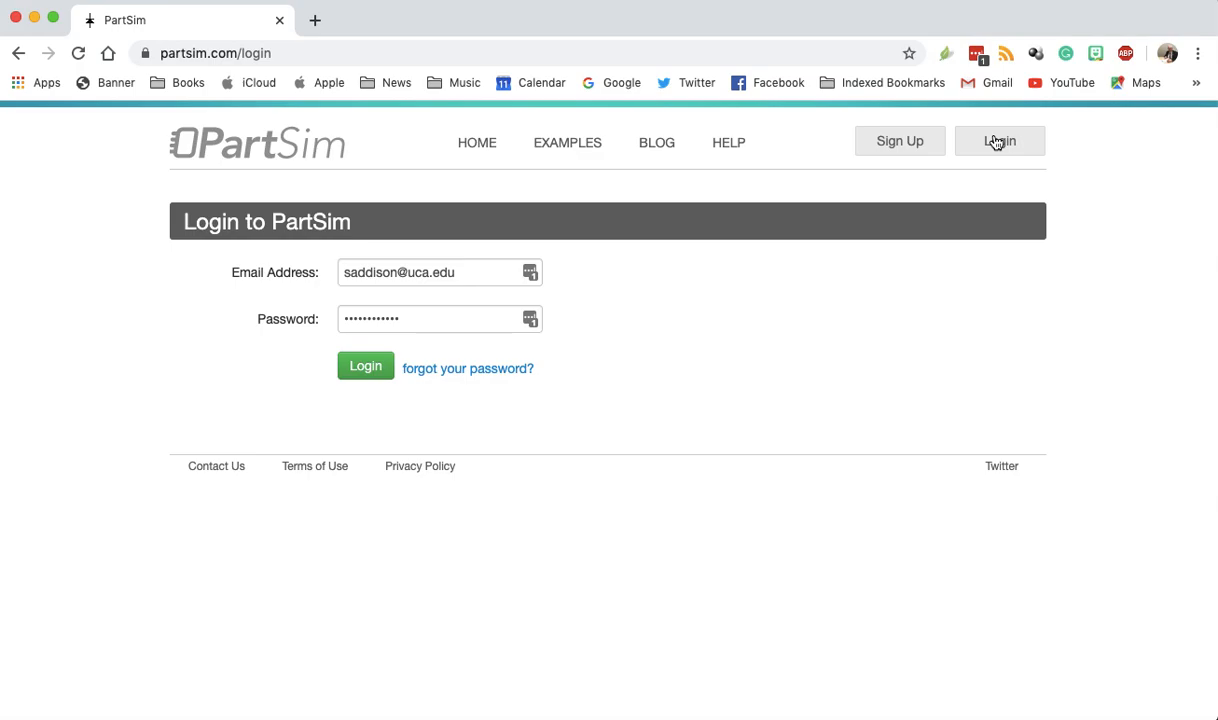
{"action": "left_click", "coordinate": [366, 368]}
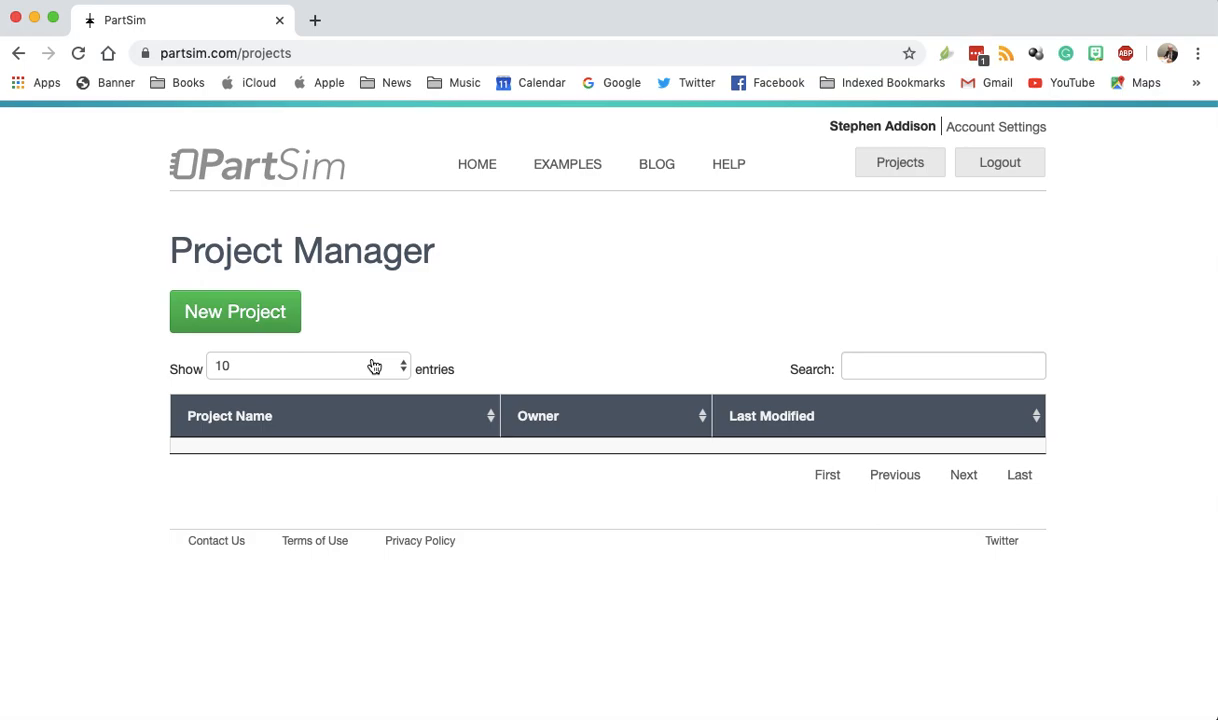
{"action": "left_click", "coordinate": [253, 318]}
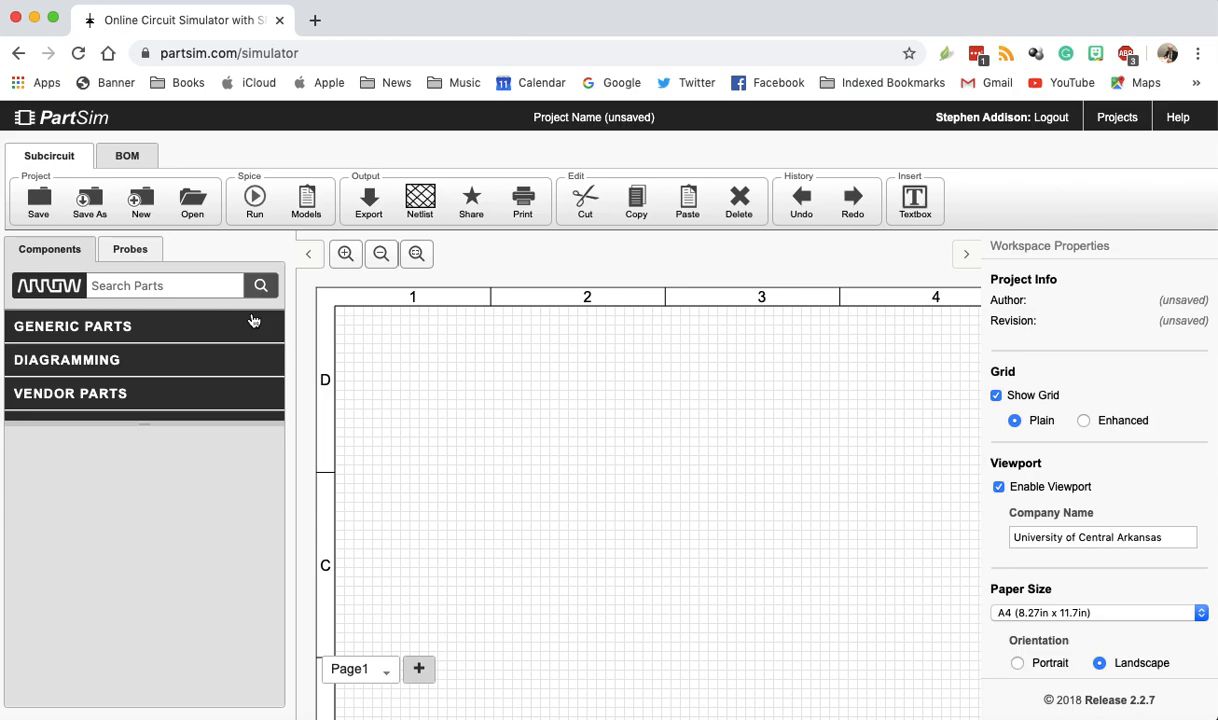
- Place a general capacitor from the generic passive parts on the upper area of the schematic sheet
{"action": "left_click", "coordinate": [111, 332]}
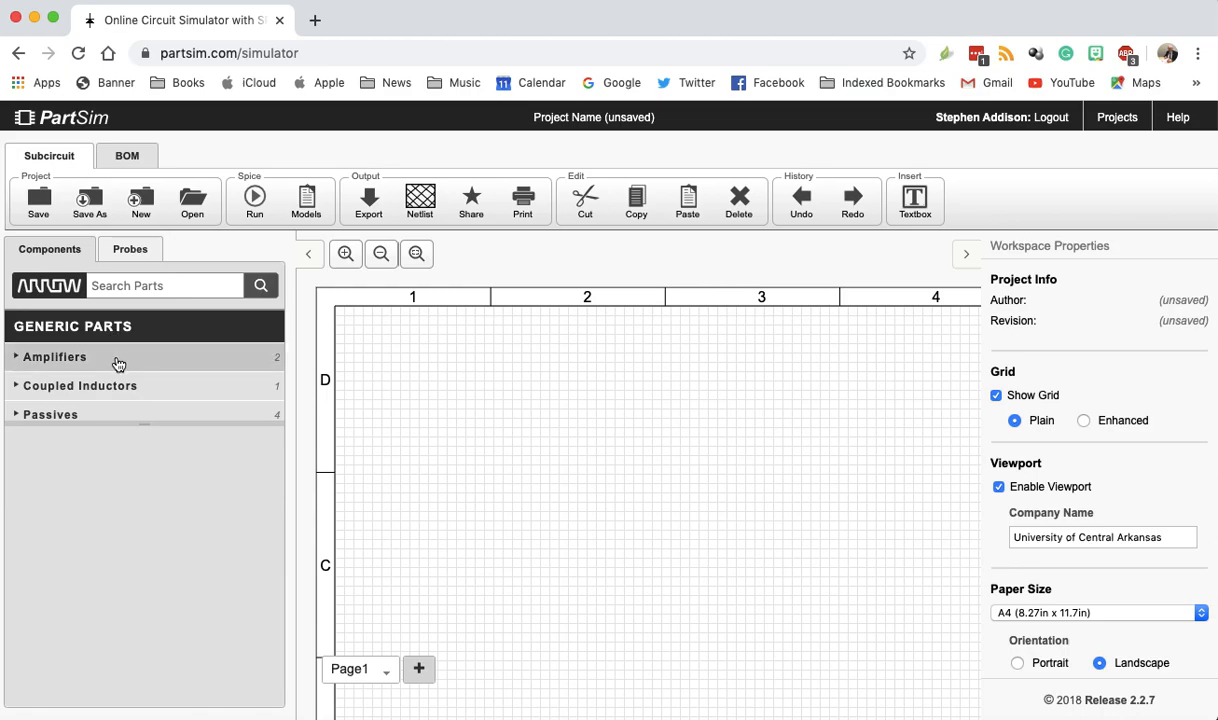
{"action": "scroll", "coordinate": [120, 380], "scroll_direction": "down", "scroll_amount": 1}
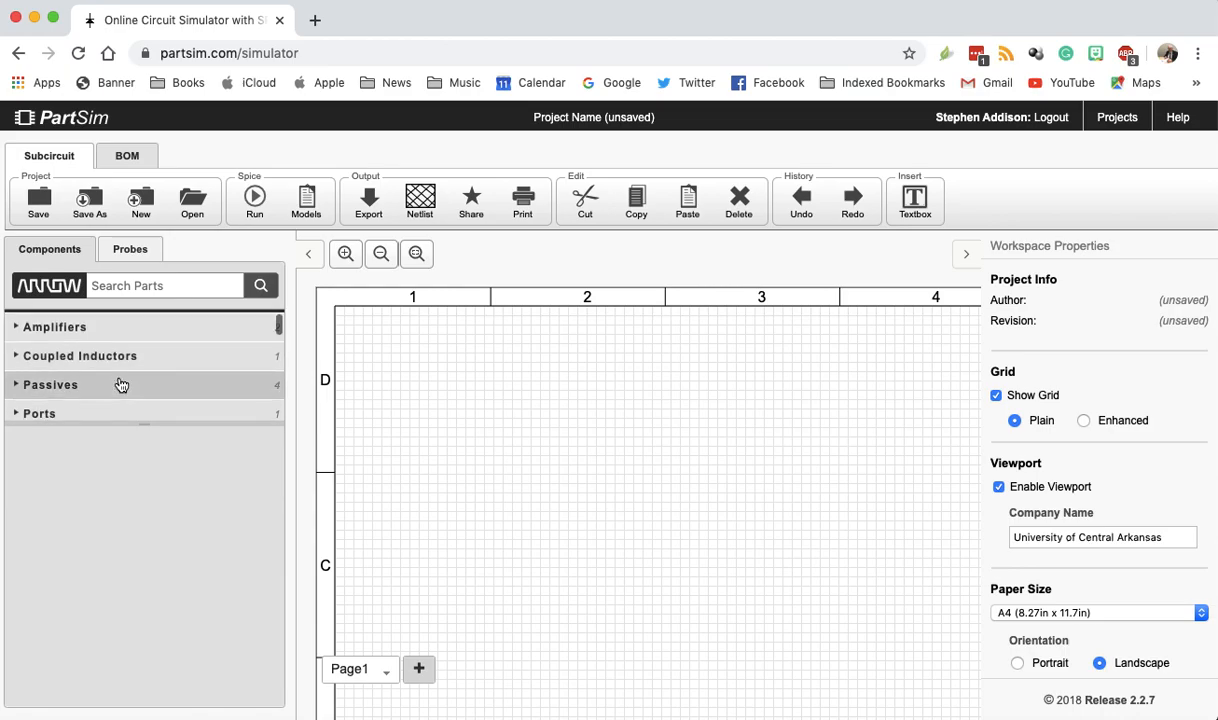
{"action": "left_click", "coordinate": [36, 386]}
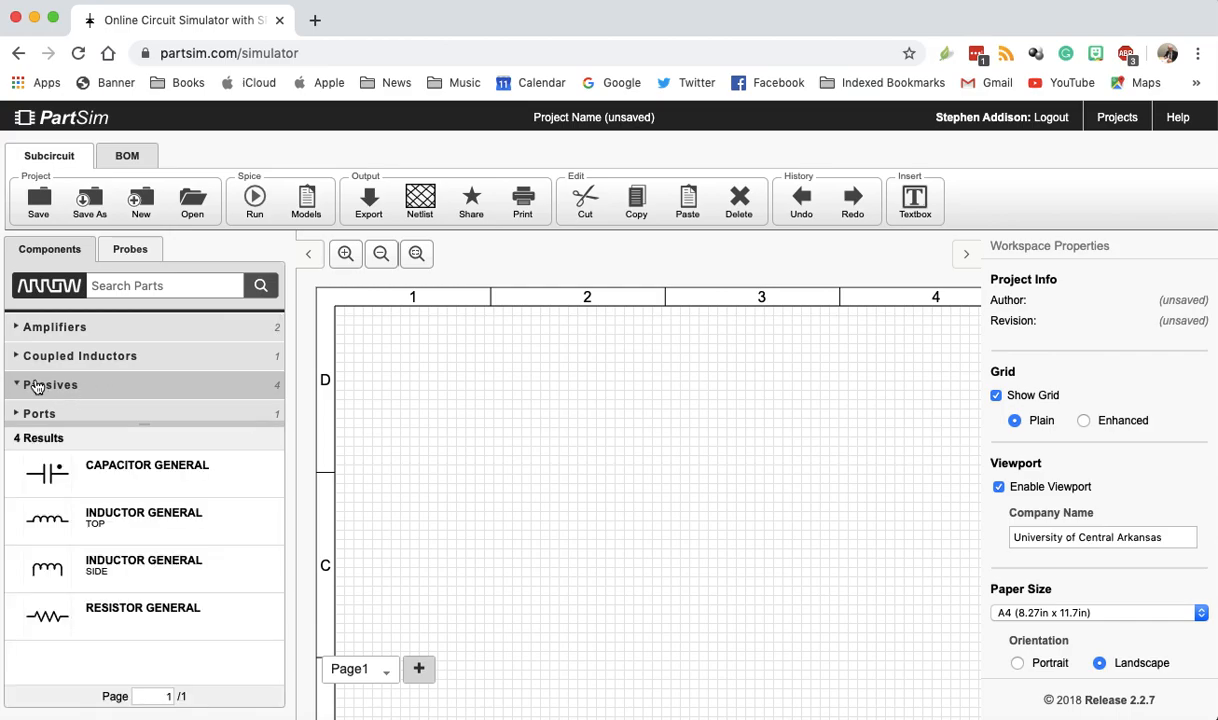
{"action": "mouse_move", "coordinate": [80, 466]}
{"action": "mouse_move", "coordinate": [144, 467]}
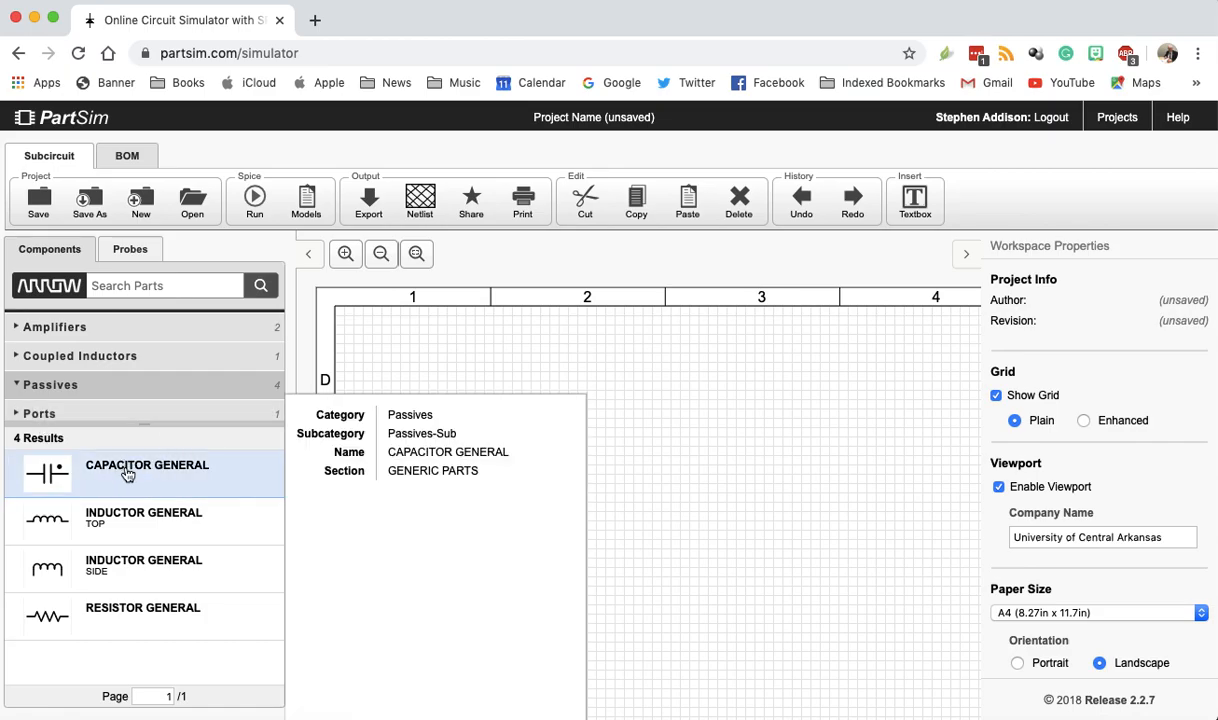
{"action": "left_click_drag", "start_coordinate": [130, 477], "coordinate": [459, 421]}
- Place a general resistor on the schematic to the right of the capacitor
{"action": "mouse_move", "coordinate": [166, 557]}
{"action": "mouse_move", "coordinate": [152, 612]}
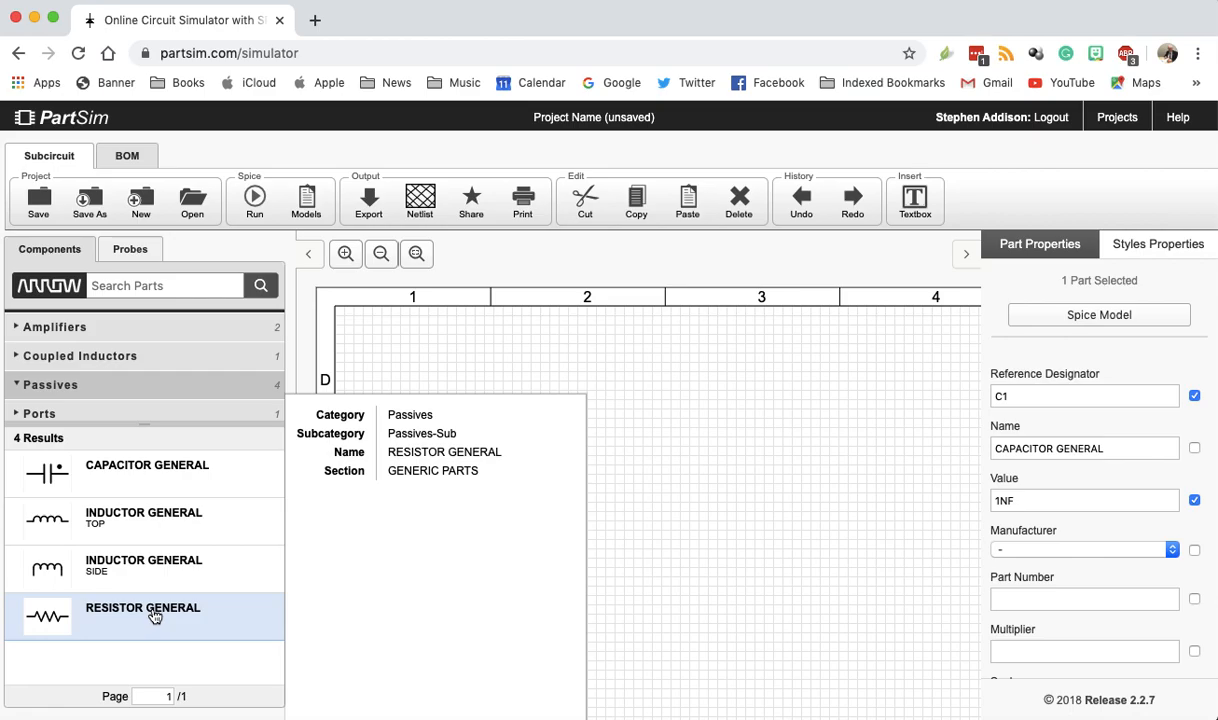
{"action": "left_click", "coordinate": [157, 616]}
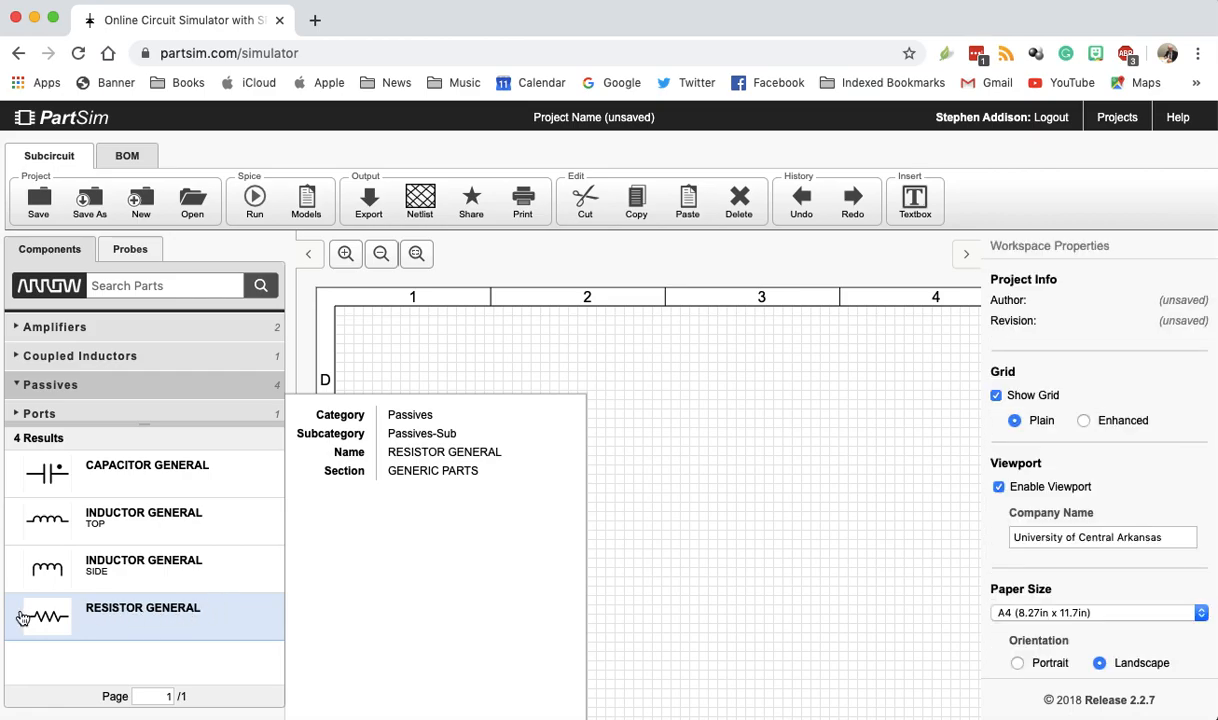
{"action": "left_click_drag", "start_coordinate": [40, 621], "coordinate": [668, 406]}
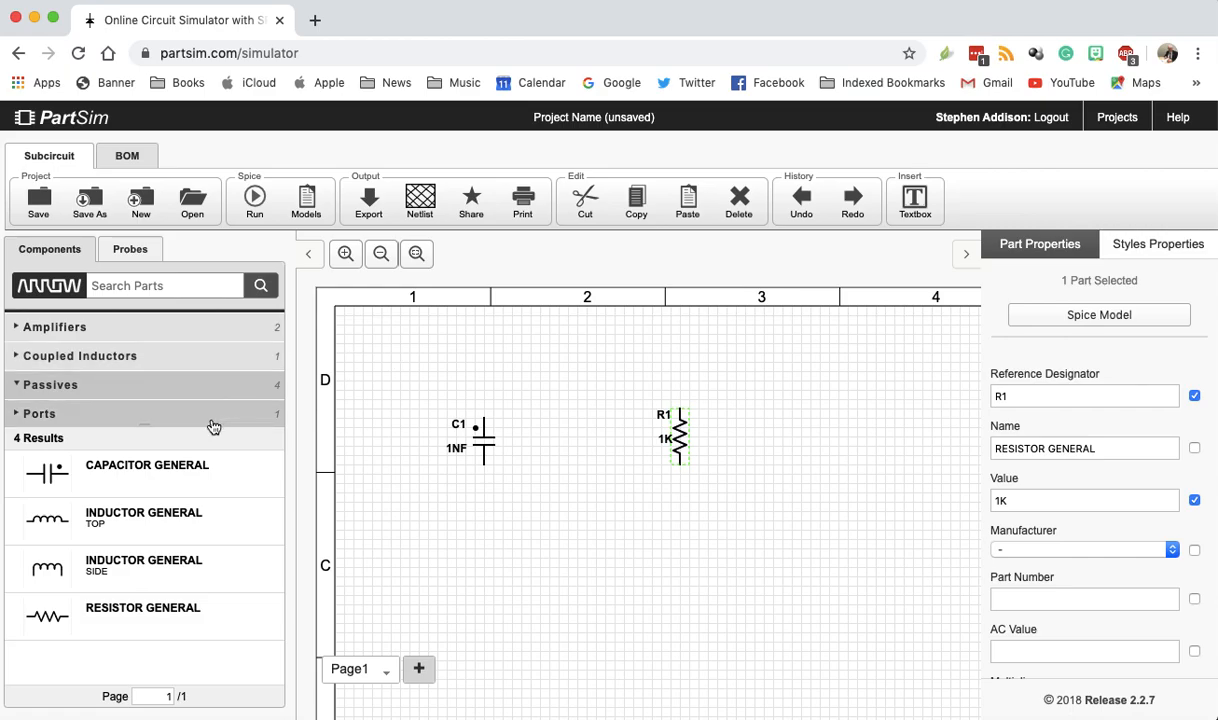
- Place an AC voltage source from the generic sources below and between the capacitor and the resistor
{"action": "mouse_move", "coordinate": [204, 476]}
{"action": "double_click", "coordinate": [163, 465]}
{"action": "scroll", "coordinate": [149, 389], "scroll_direction": "down", "scroll_amount": 3}
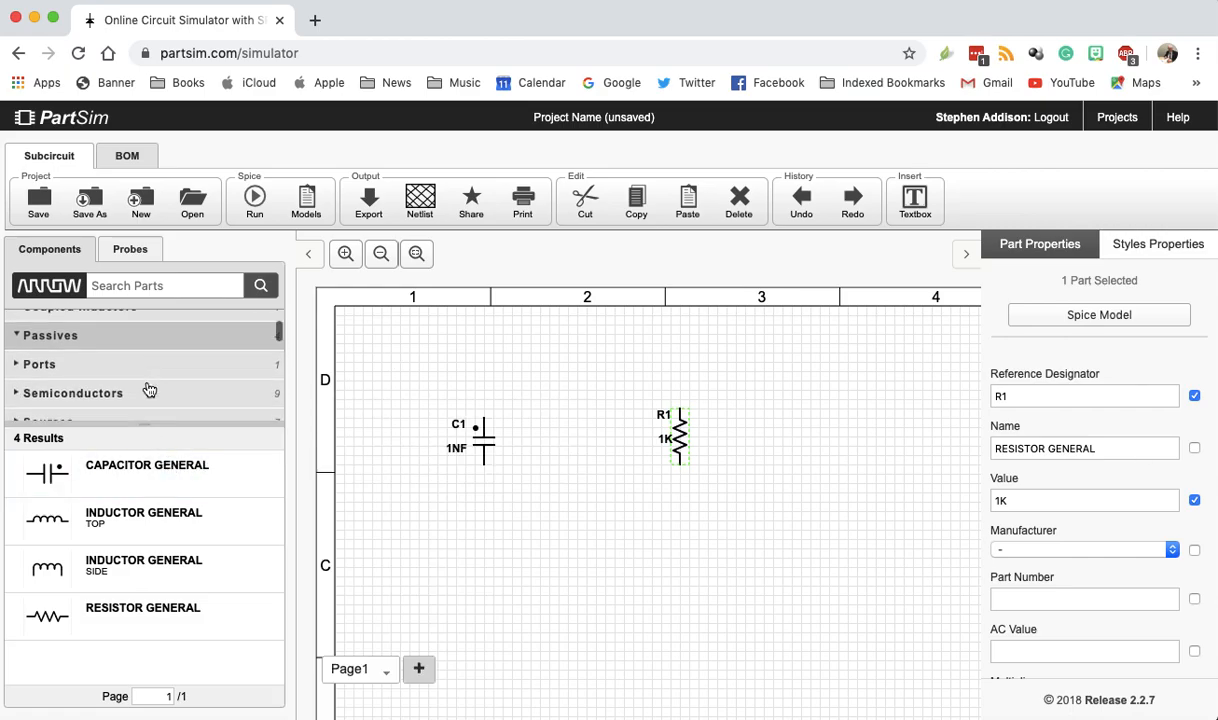
{"action": "left_click", "coordinate": [150, 390]}
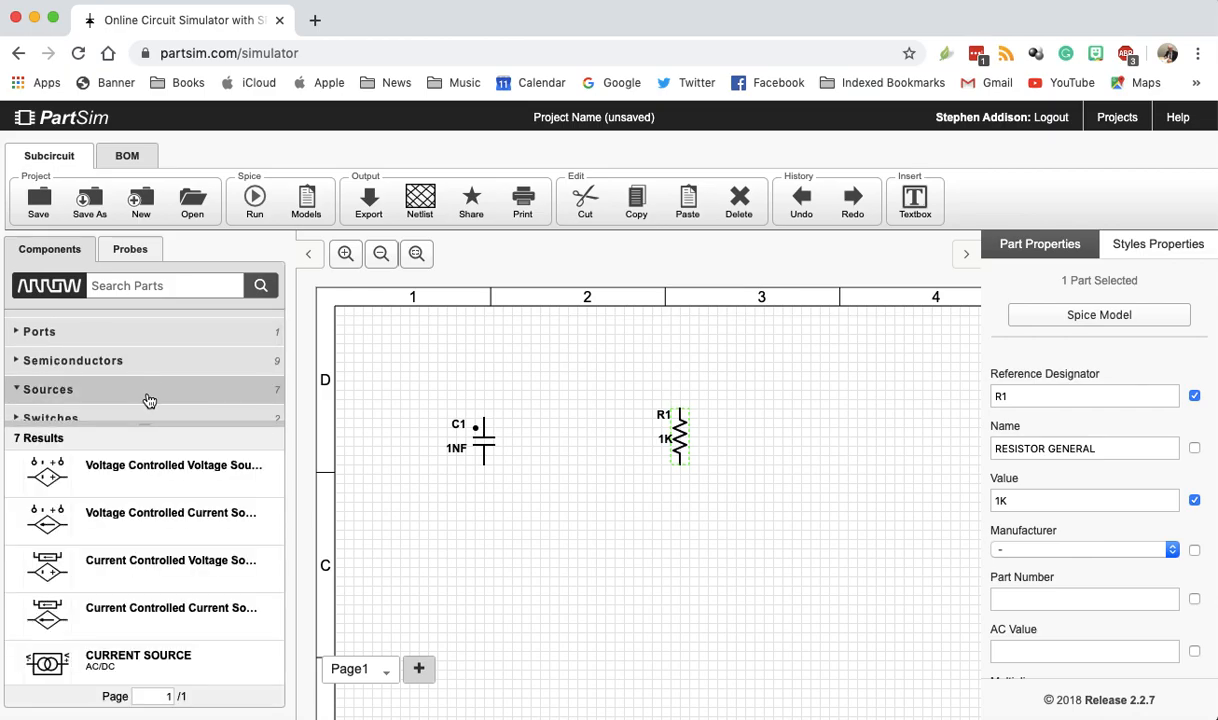
{"action": "mouse_move", "coordinate": [143, 457]}
{"action": "scroll", "coordinate": [143, 457], "scroll_direction": "down", "scroll_amount": 2}
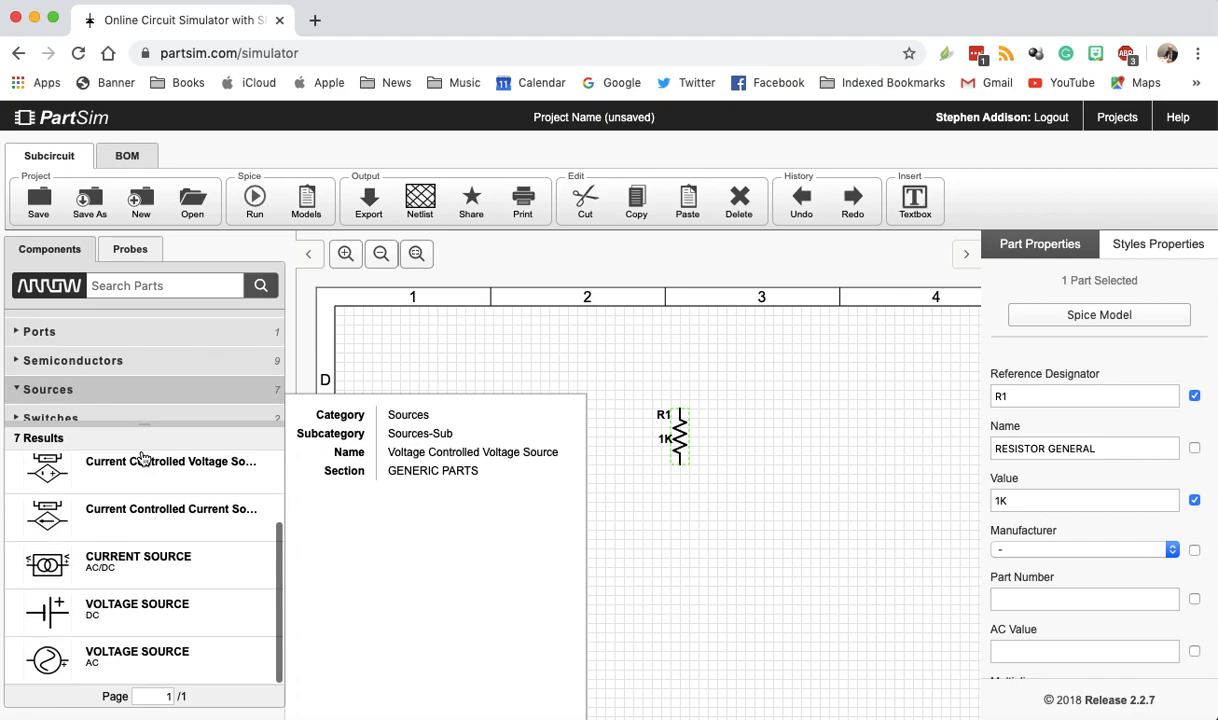
{"action": "left_click", "coordinate": [114, 660]}
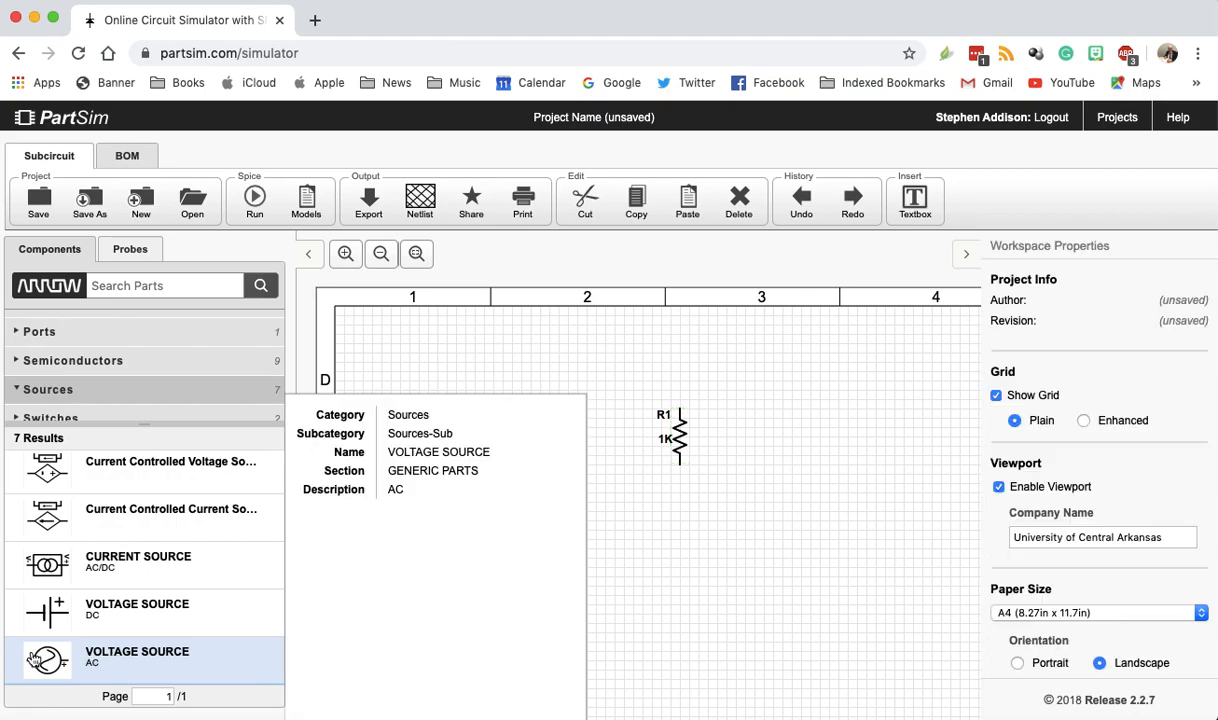
{"action": "left_click_drag", "start_coordinate": [120, 655], "coordinate": [567, 493]}
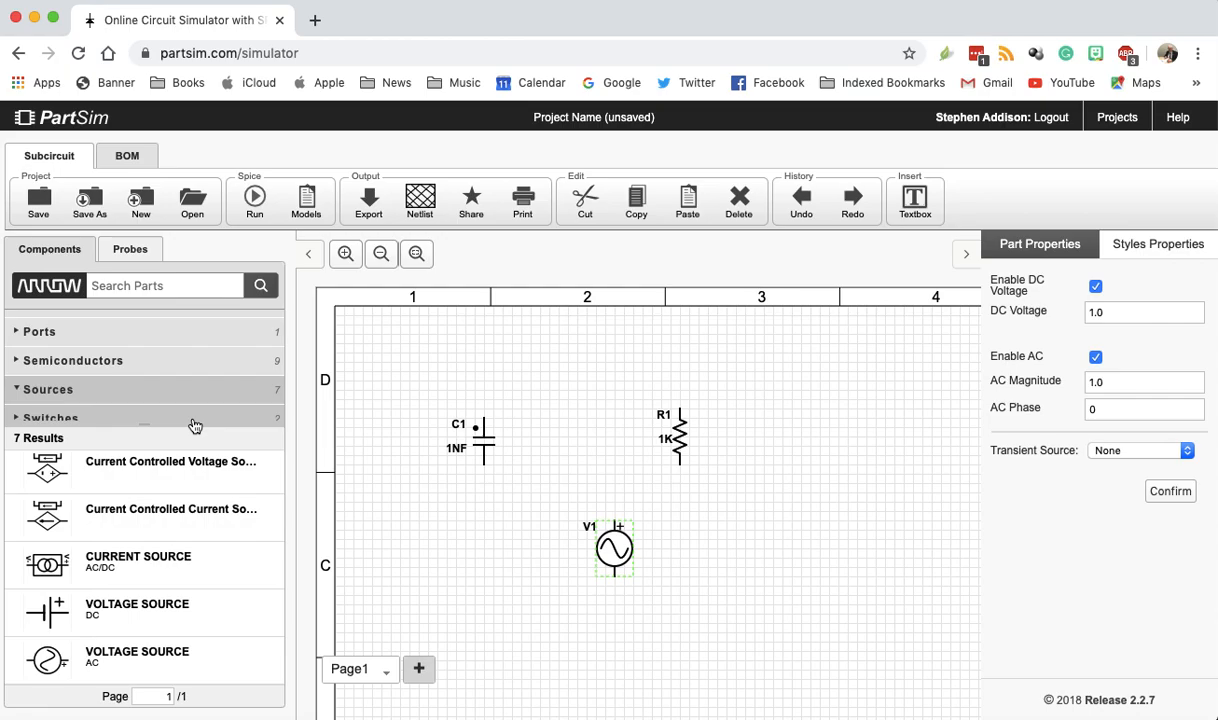
- Place two earth GND ports side by side on the schematic below the AC voltage source
{"action": "mouse_move", "coordinate": [98, 515]}
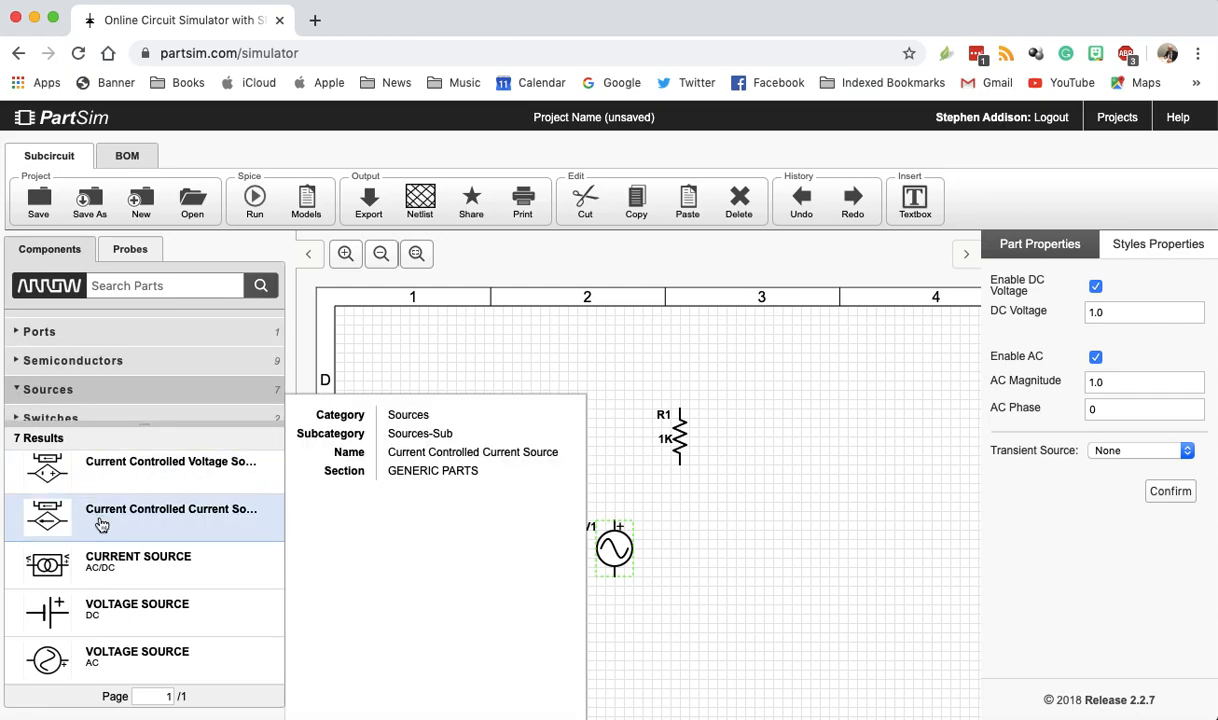
{"action": "scroll", "coordinate": [109, 585], "scroll_direction": "up", "scroll_amount": 3}
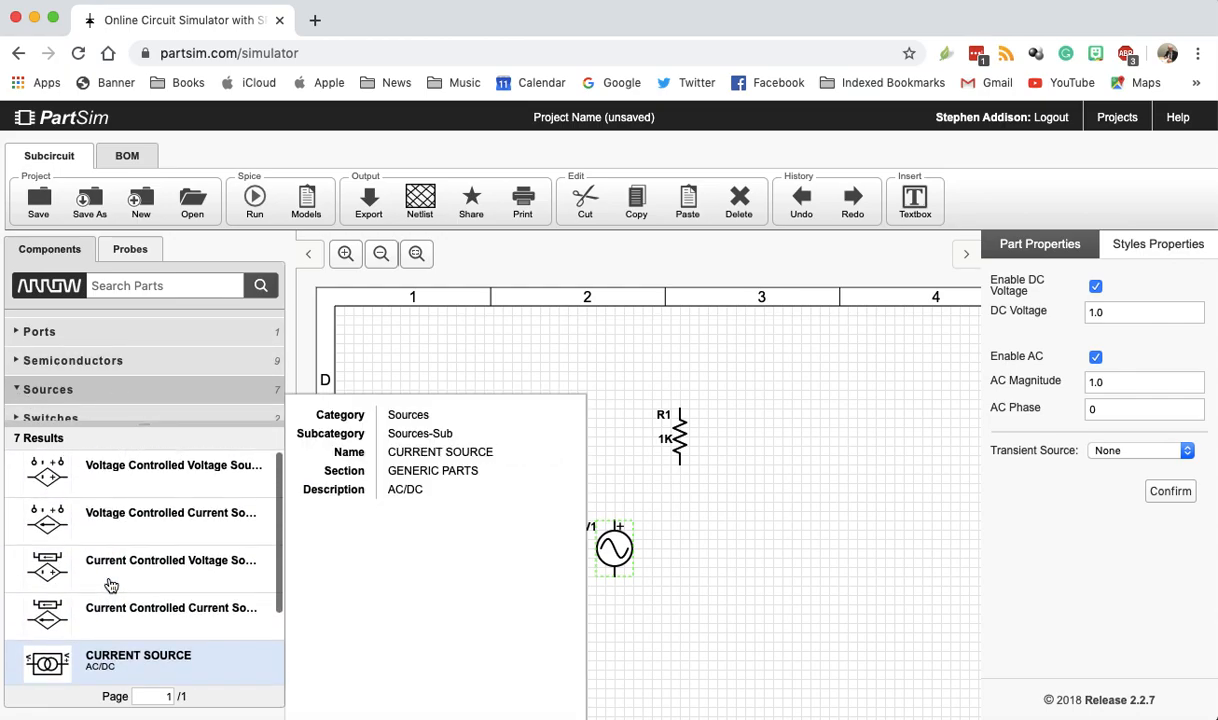
{"action": "scroll", "coordinate": [45, 405], "scroll_direction": "down", "scroll_amount": 3}
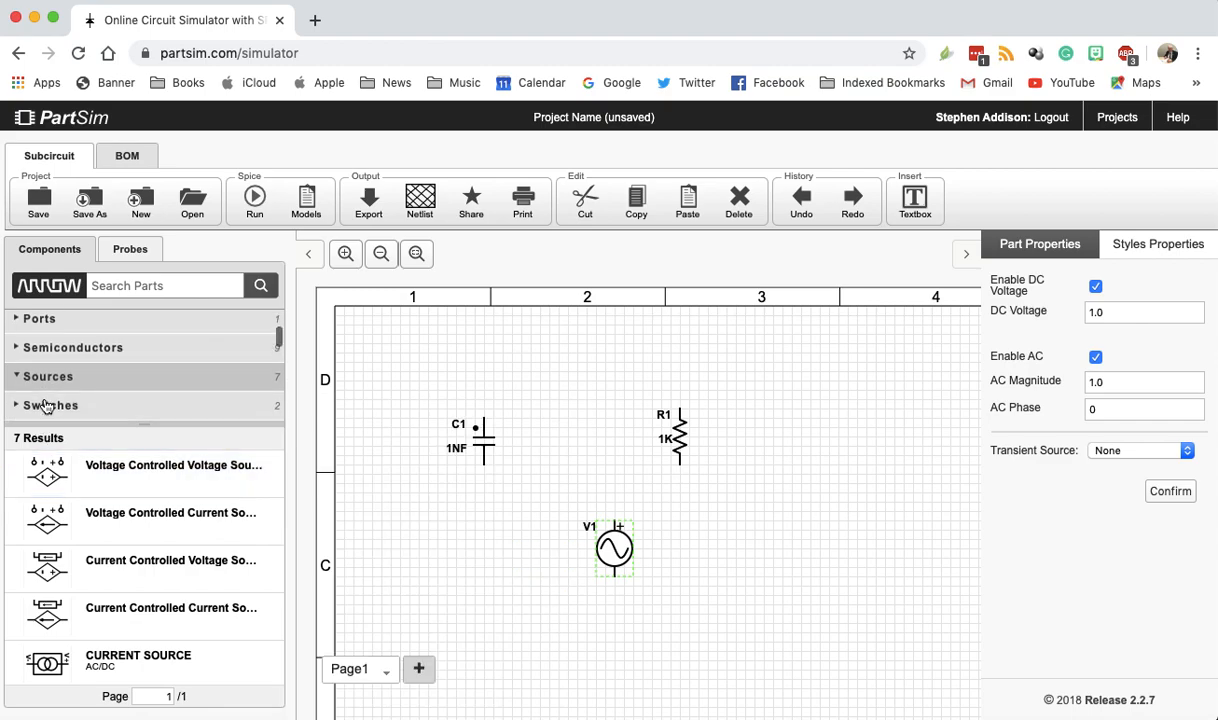
{"action": "scroll", "coordinate": [45, 405], "scroll_direction": "down", "scroll_amount": 1}
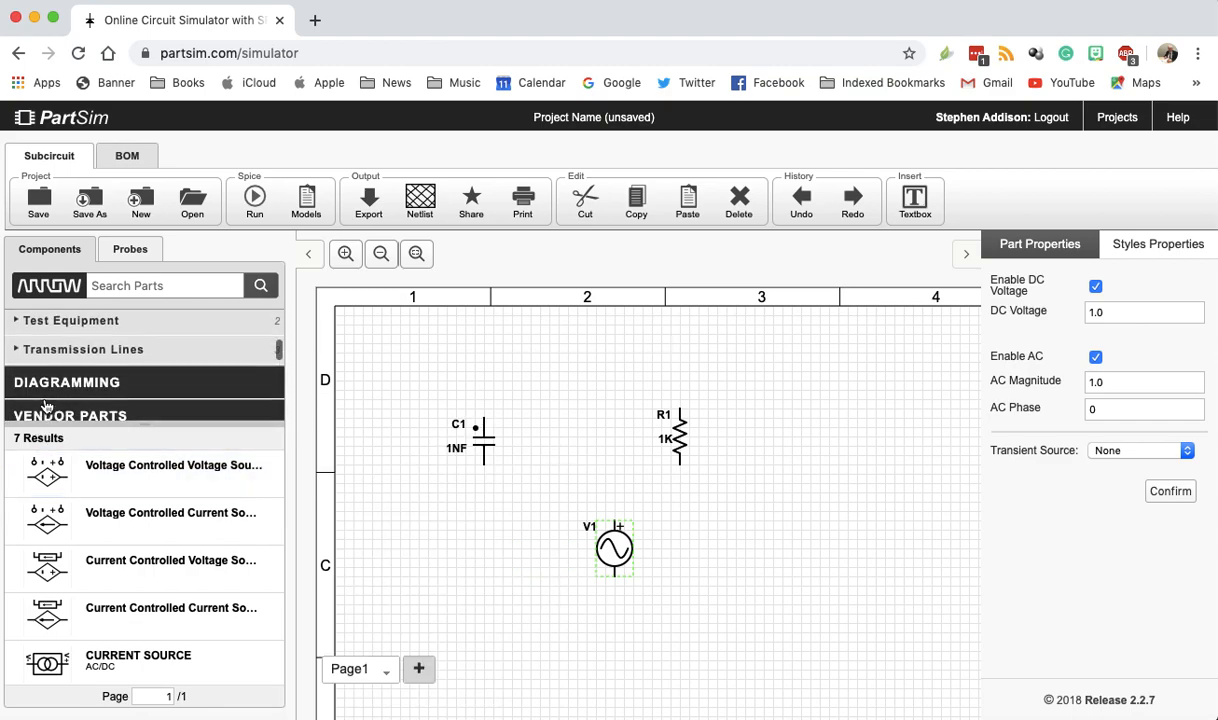
{"action": "scroll", "coordinate": [45, 405], "scroll_direction": "up", "scroll_amount": 3}
{"action": "scroll", "coordinate": [45, 405], "scroll_direction": "up", "scroll_amount": 2}
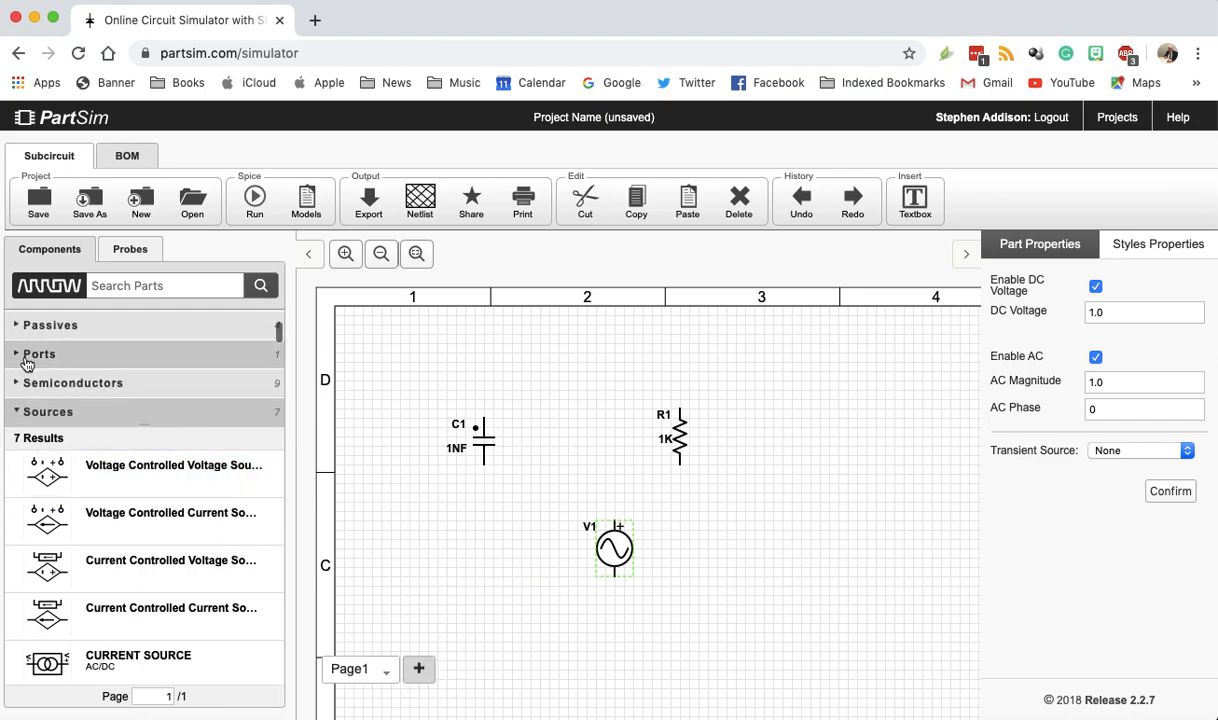
{"action": "left_click", "coordinate": [30, 360]}
{"action": "mouse_move", "coordinate": [52, 468]}
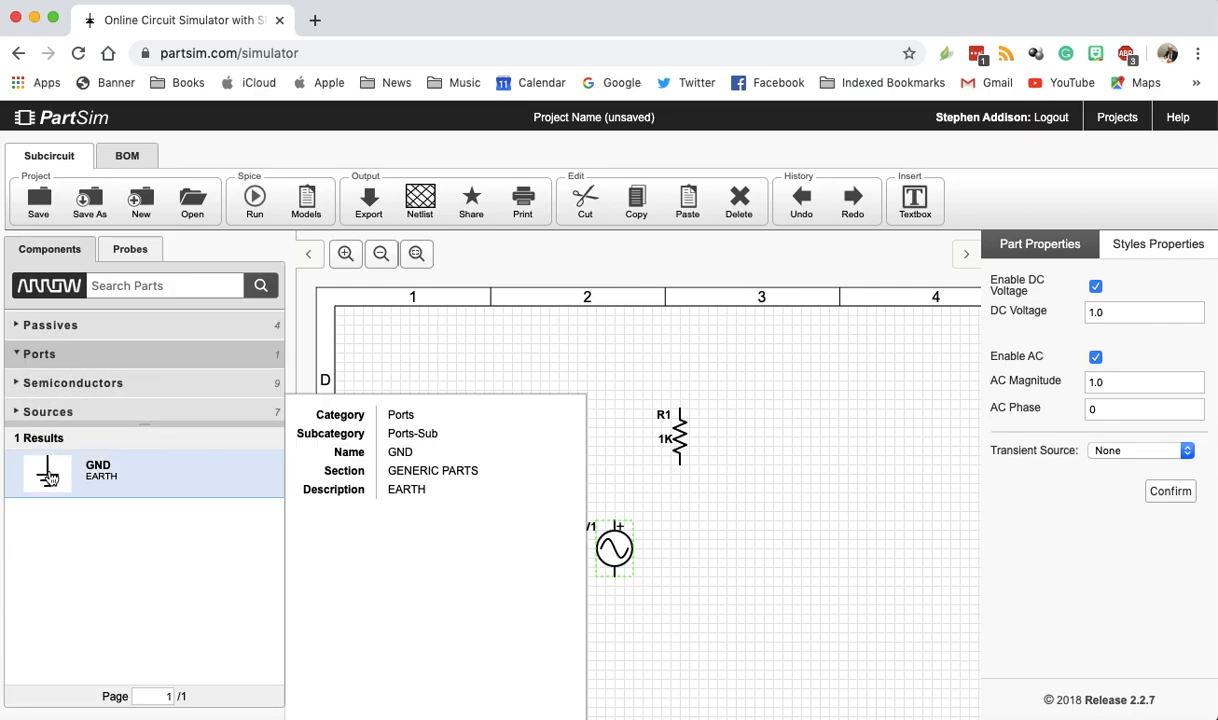
{"action": "left_click_drag", "start_coordinate": [50, 477], "coordinate": [513, 634]}
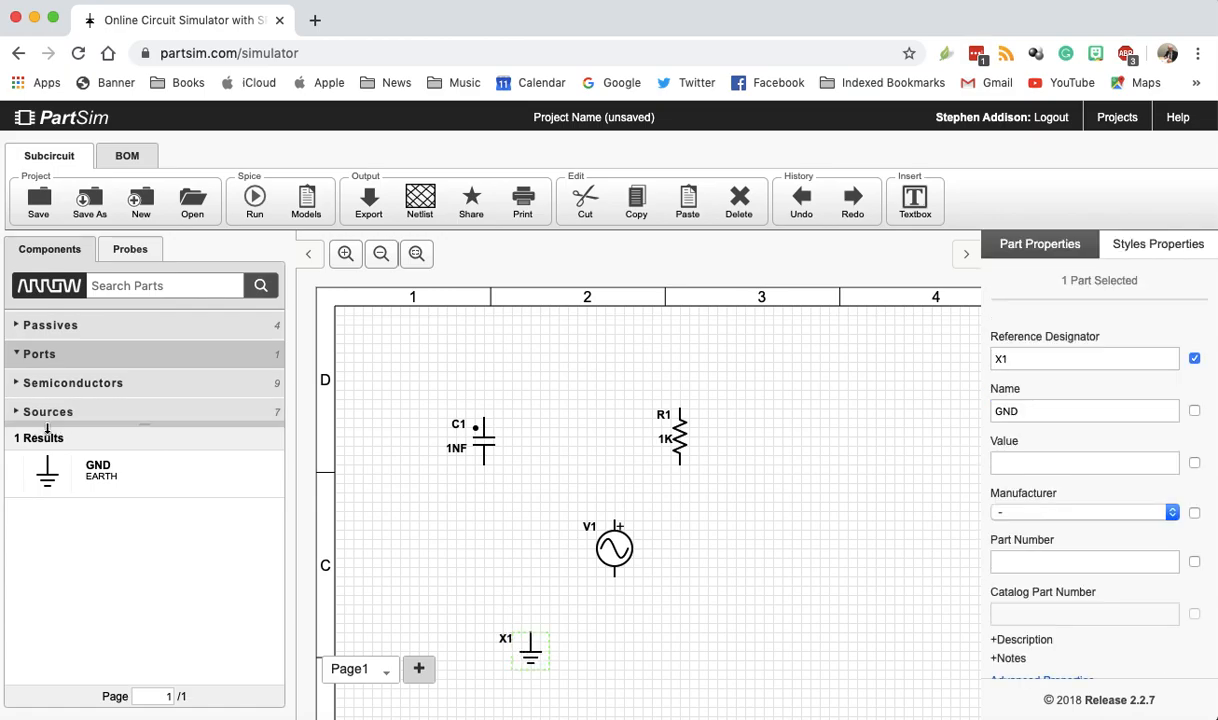
{"action": "mouse_move", "coordinate": [50, 480]}
{"action": "left_click_drag", "start_coordinate": [50, 480], "coordinate": [603, 636]}
- Move voltage source V1 to the left below the capacitor, and rotate resistor R1 to horizontal, placing it above and right of V1
{"action": "left_click", "coordinate": [578, 548]}
{"action": "left_click_drag", "start_coordinate": [578, 548], "coordinate": [496, 547]}
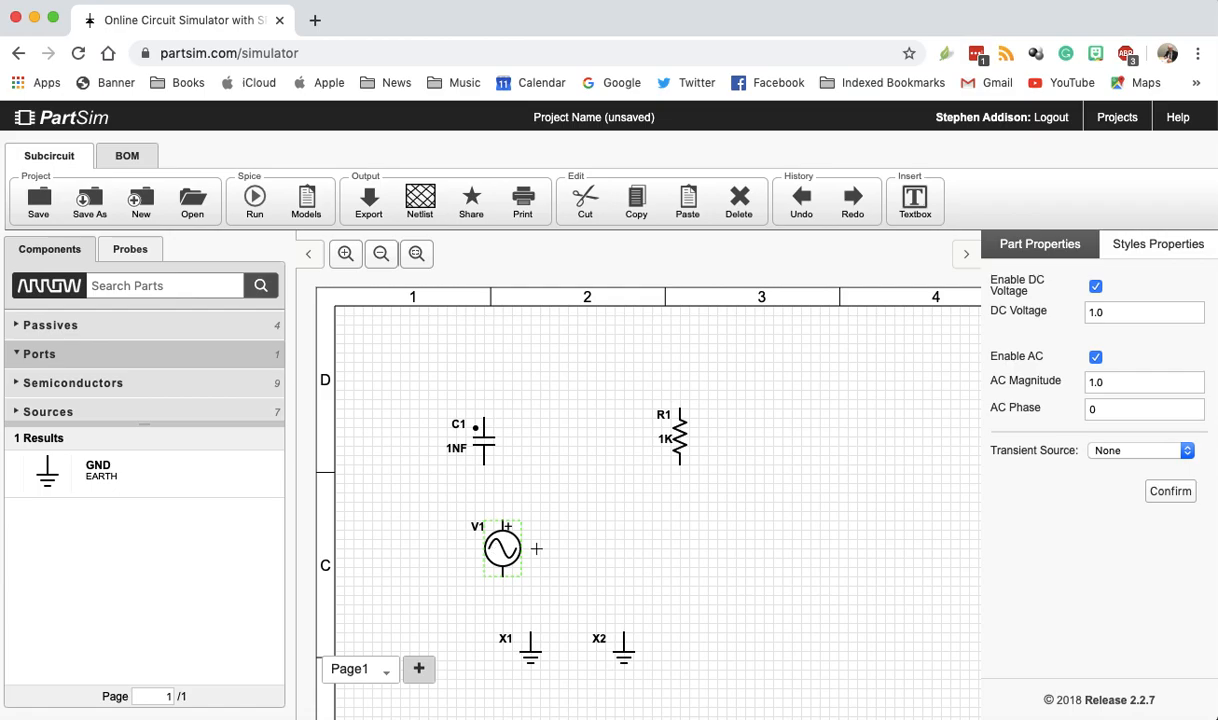
{"action": "left_click", "coordinate": [680, 431]}
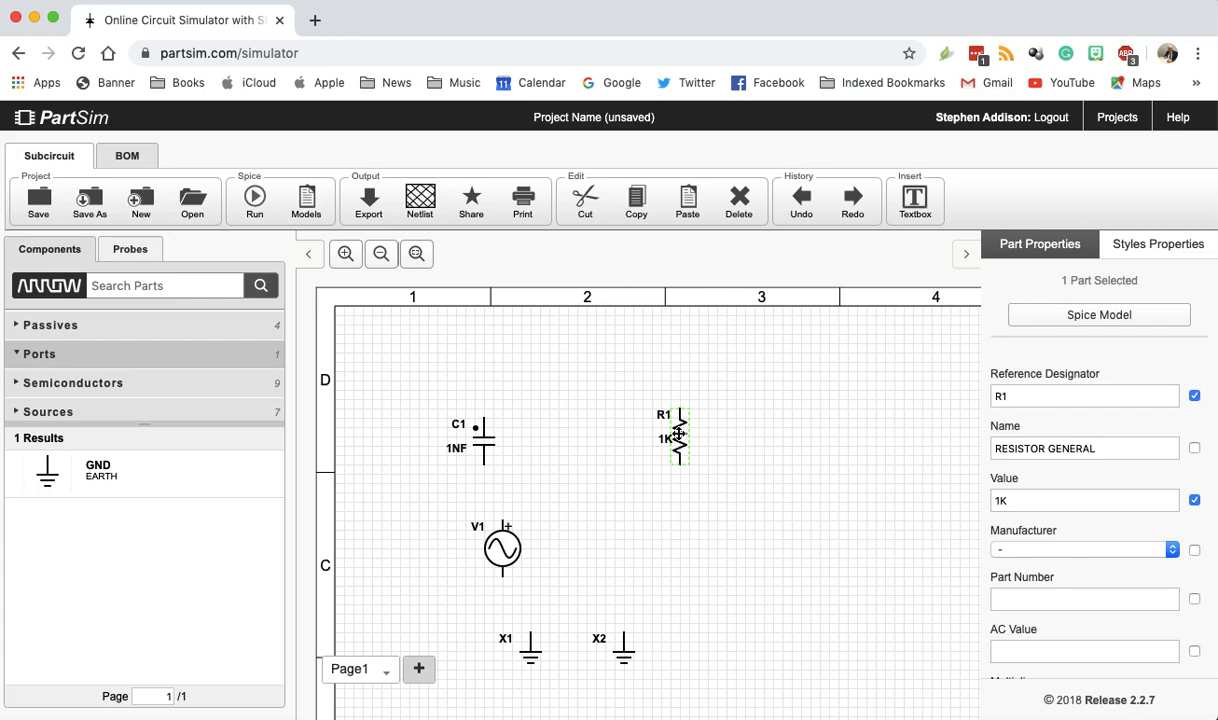
{"action": "key", "text": "r"}
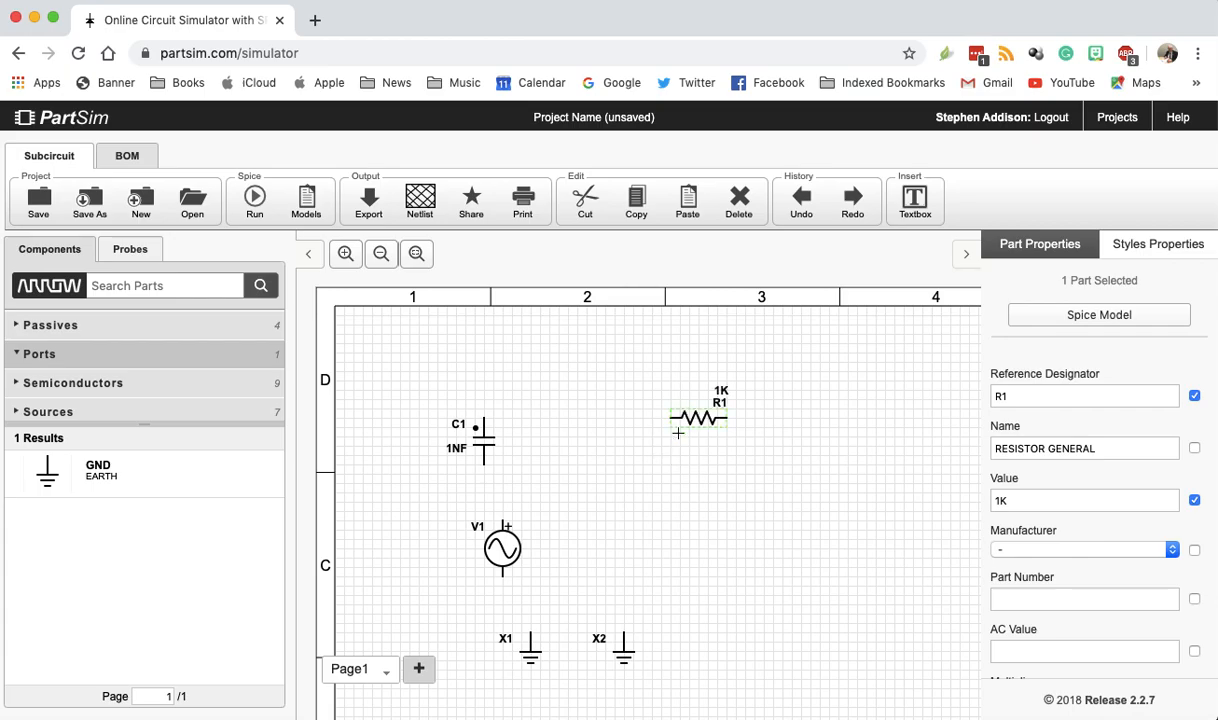
{"action": "left_click_drag", "start_coordinate": [680, 418], "coordinate": [588, 482]}
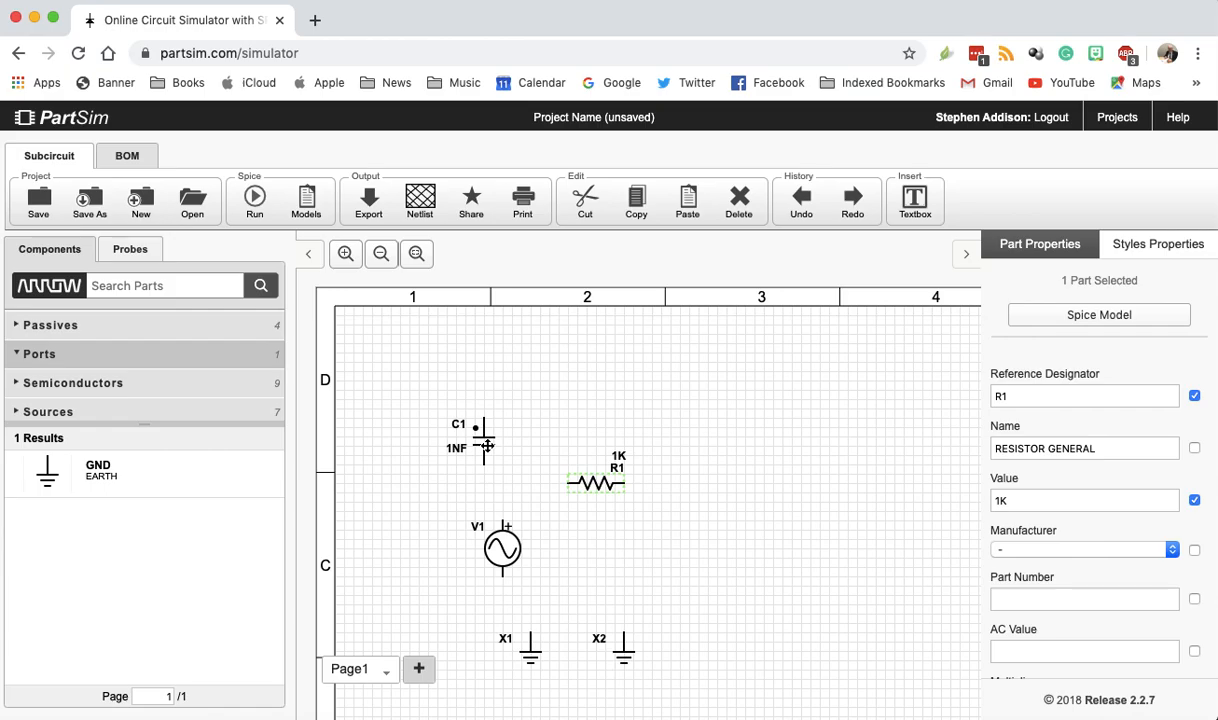
- Move capacitor C1 to the right of V1, and align ground X1 beneath V1 and ground X2 beneath C1
{"action": "left_click_drag", "start_coordinate": [487, 446], "coordinate": [693, 558]}
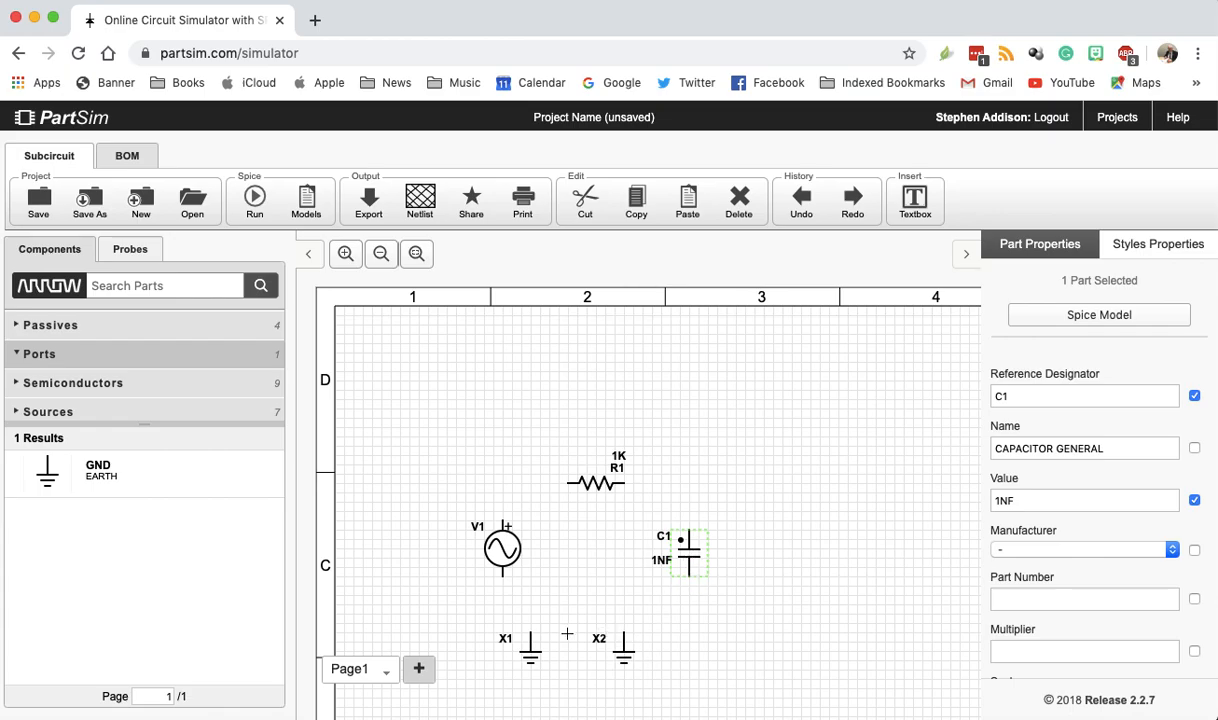
{"action": "left_click", "coordinate": [515, 657]}
{"action": "mouse_move", "coordinate": [515, 657]}
{"action": "left_mouse_down"}
{"action": "mouse_move", "coordinate": [500, 610]}
{"action": "mouse_move", "coordinate": [503, 637]}
{"action": "left_mouse_up"}
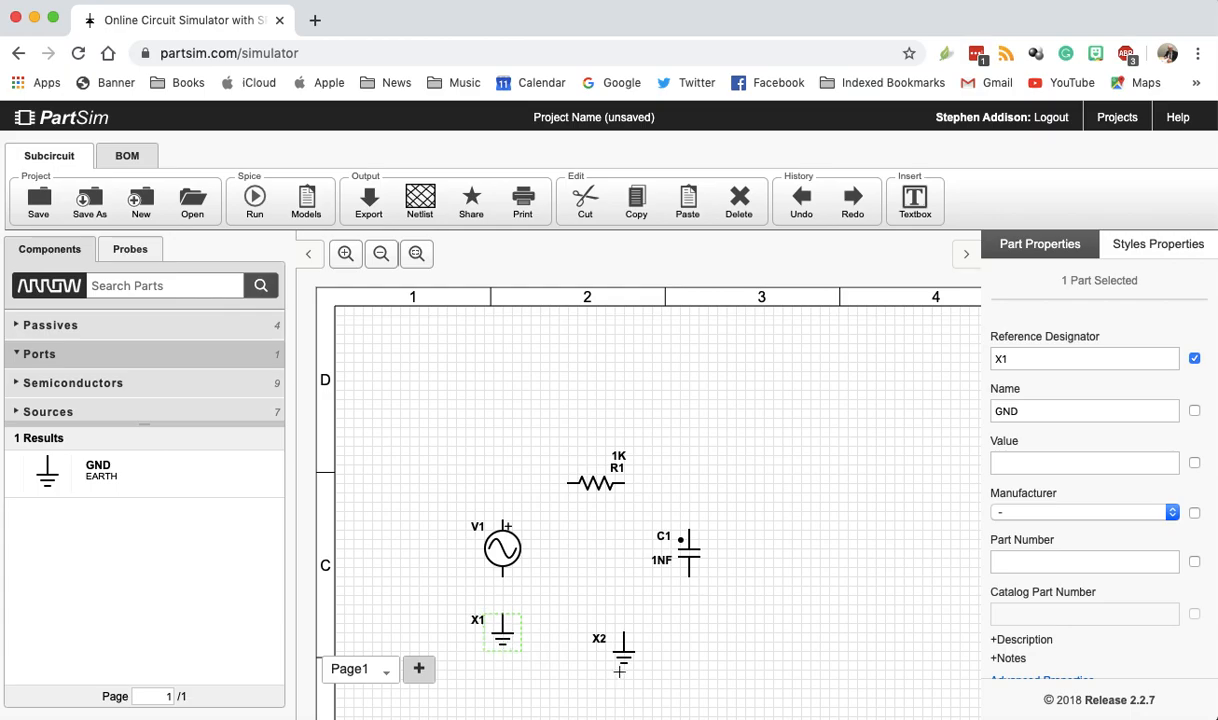
{"action": "left_click_drag", "start_coordinate": [622, 655], "coordinate": [692, 648]}
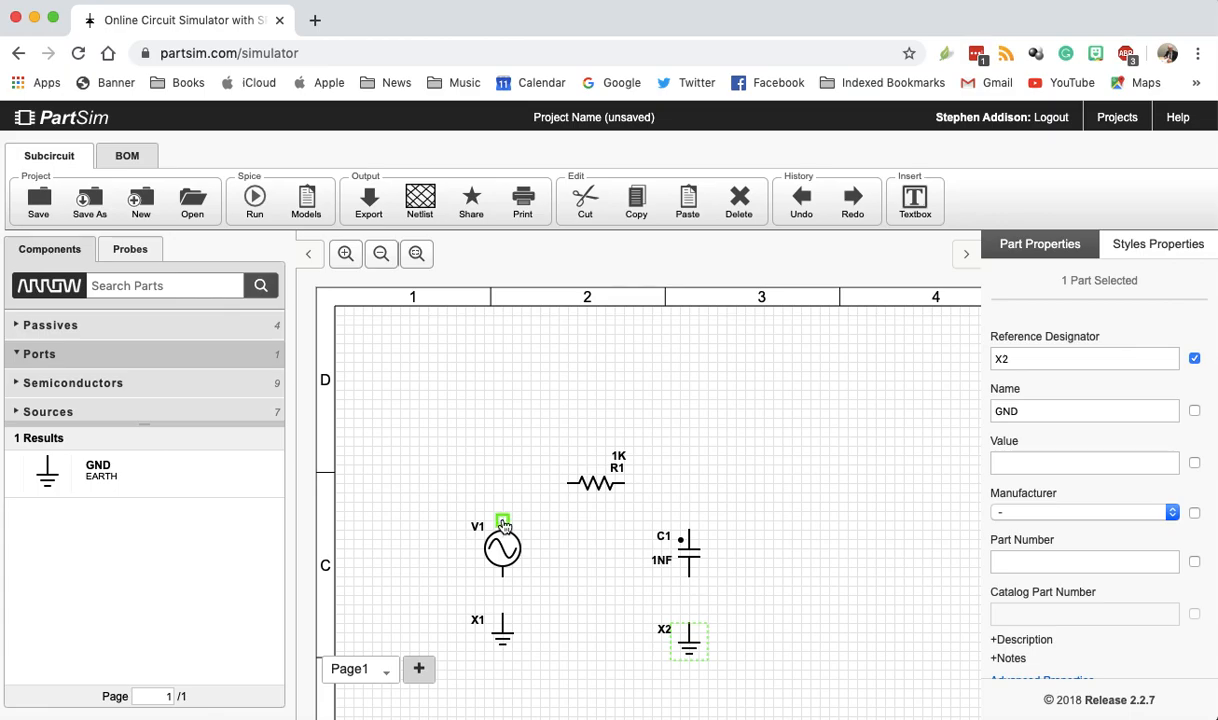
- Wire the positive terminal of voltage source V1 to the left end of resistor R1
{"action": "left_click_drag", "start_coordinate": [503, 522], "coordinate": [567, 483]}
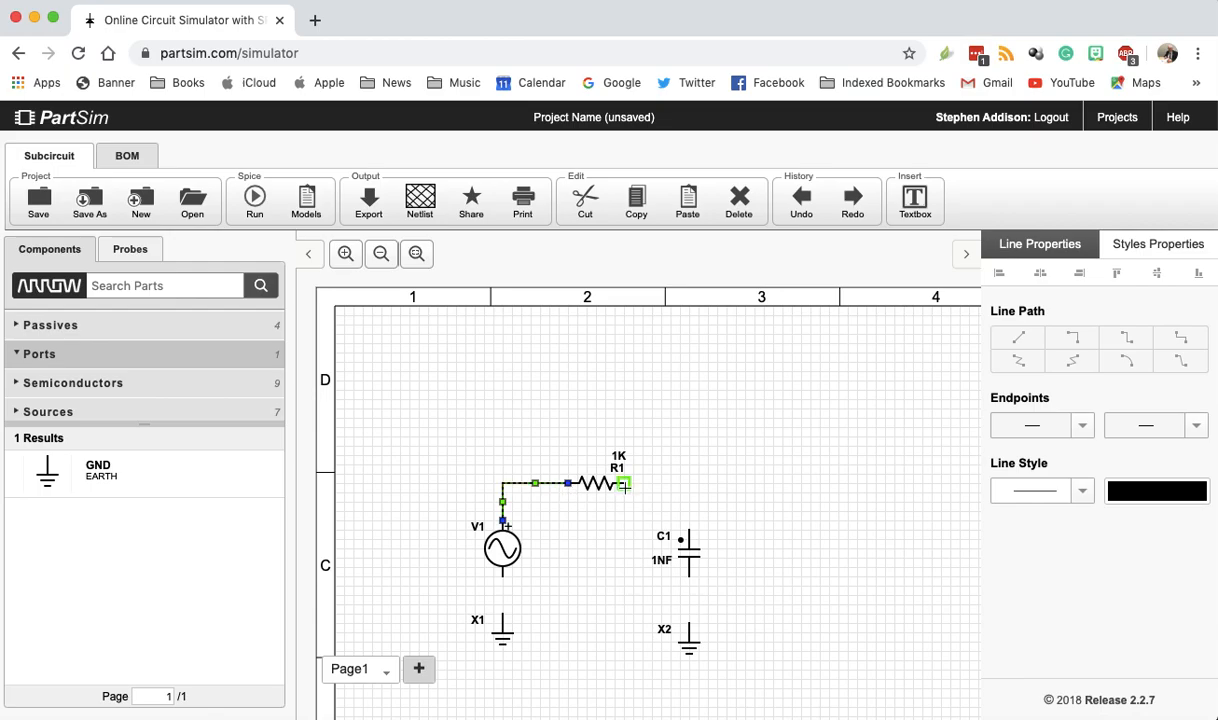
{"action": "left_click_drag", "start_coordinate": [625, 489], "coordinate": [688, 485]}
{"action": "left_click_drag", "start_coordinate": [688, 485], "coordinate": [691, 485]}
{"action": "left_click_drag", "start_coordinate": [691, 485], "coordinate": [629, 486]}
{"action": "left_click", "coordinate": [626, 488]}
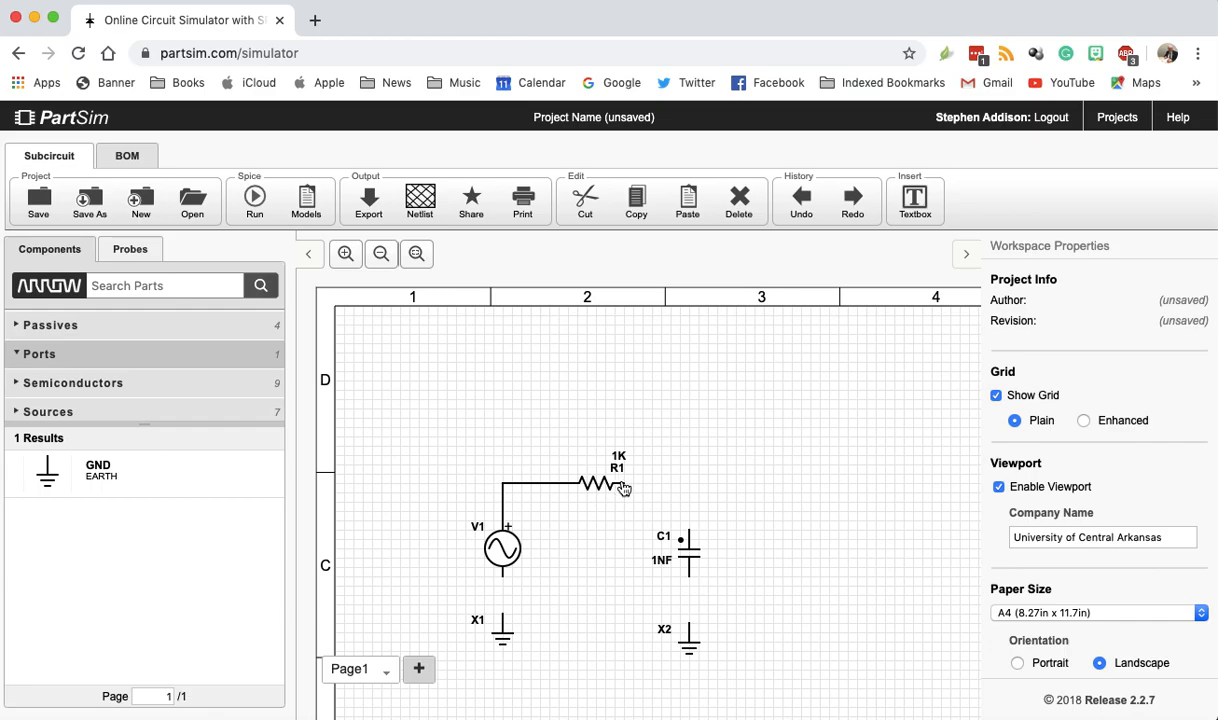
- Wire the right end of resistor R1 to the upper terminal of capacitor C1
{"action": "left_click", "coordinate": [626, 486]}
{"action": "scroll", "coordinate": [688, 496], "scroll_direction": "up", "scroll_amount": 1}
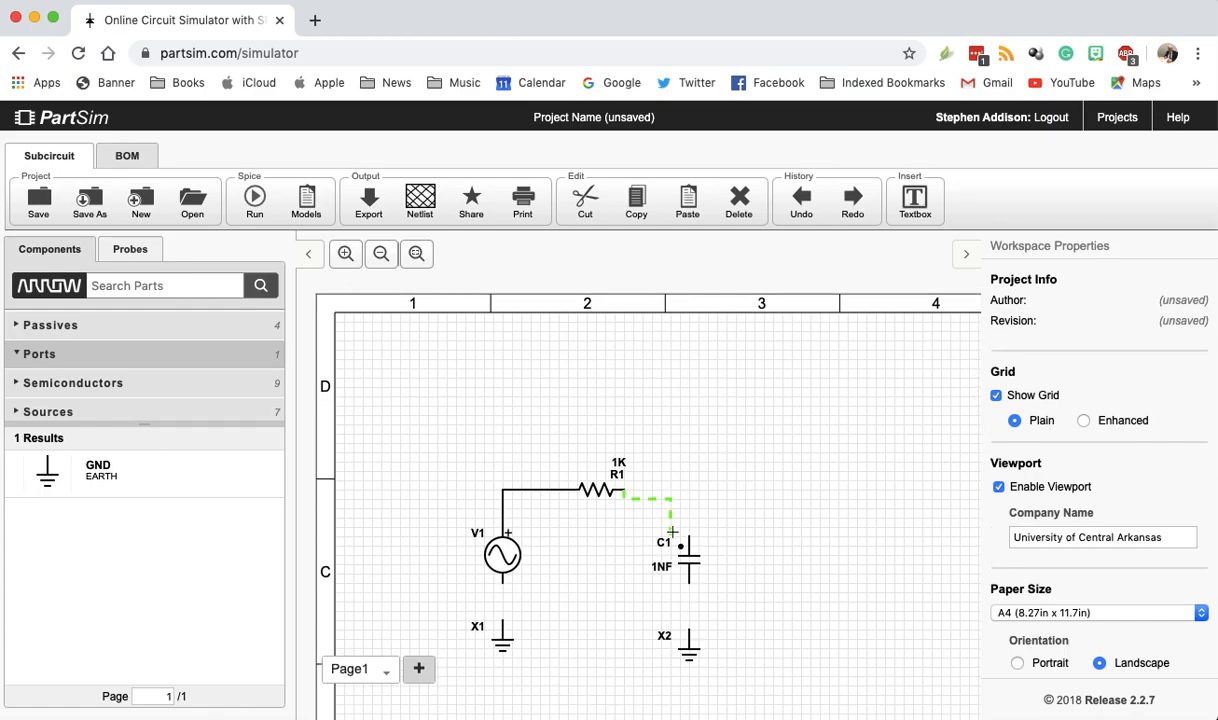
{"action": "left_click", "coordinate": [704, 559]}
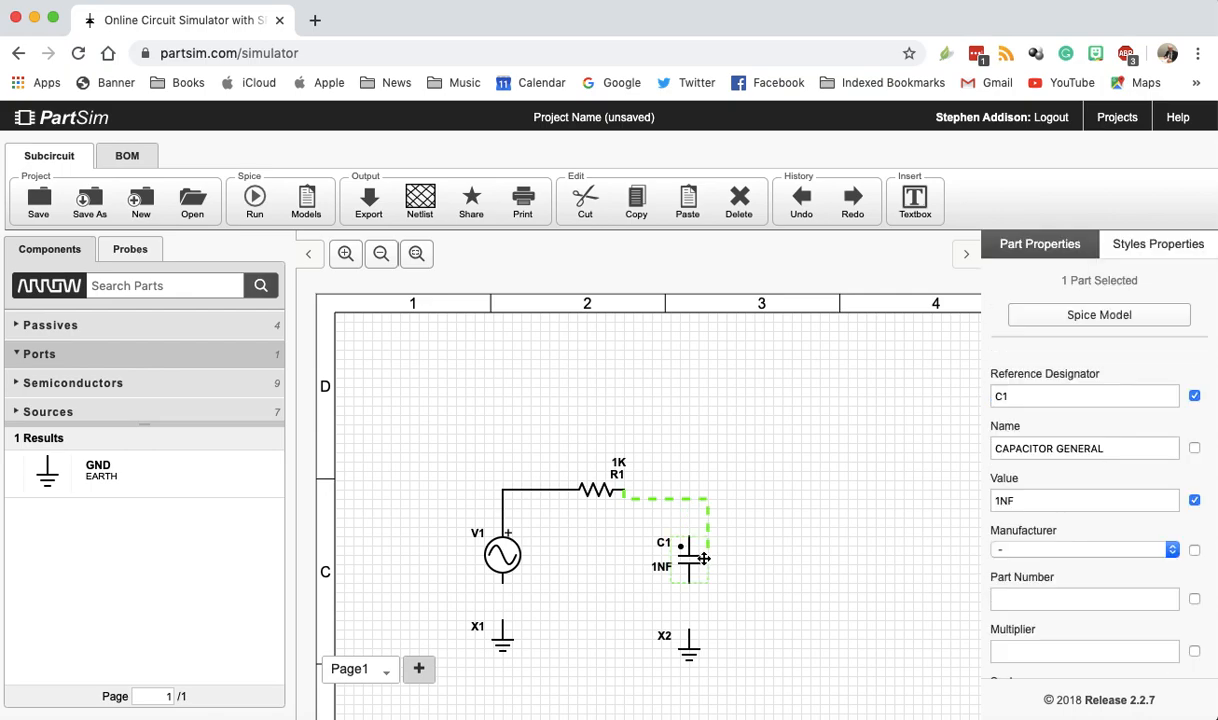
{"action": "left_click", "coordinate": [689, 537]}
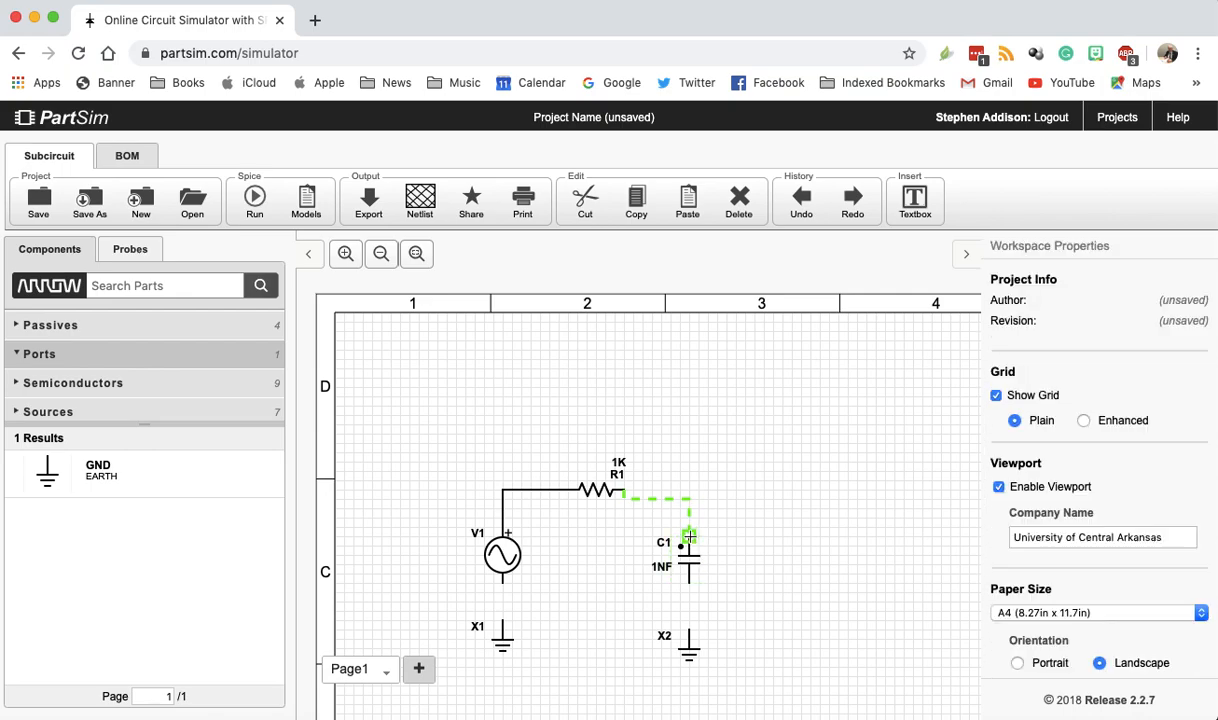
{"action": "left_click", "coordinate": [689, 537]}
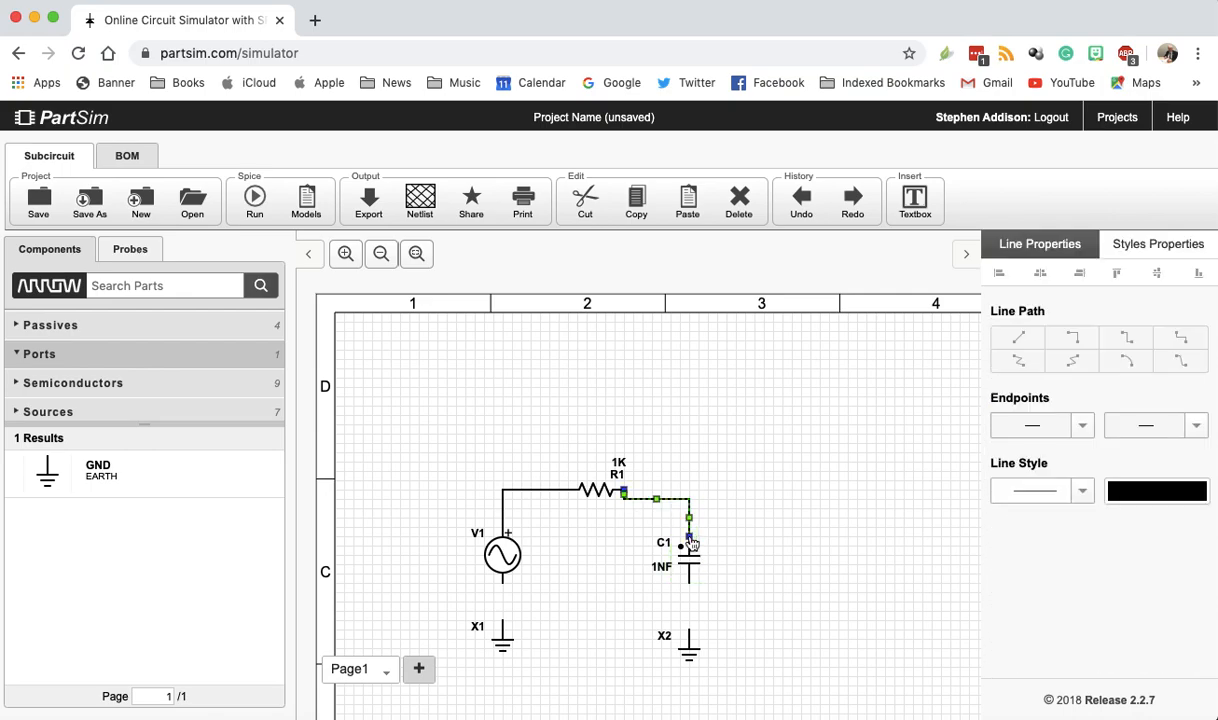
{"action": "left_click", "coordinate": [786, 583]}
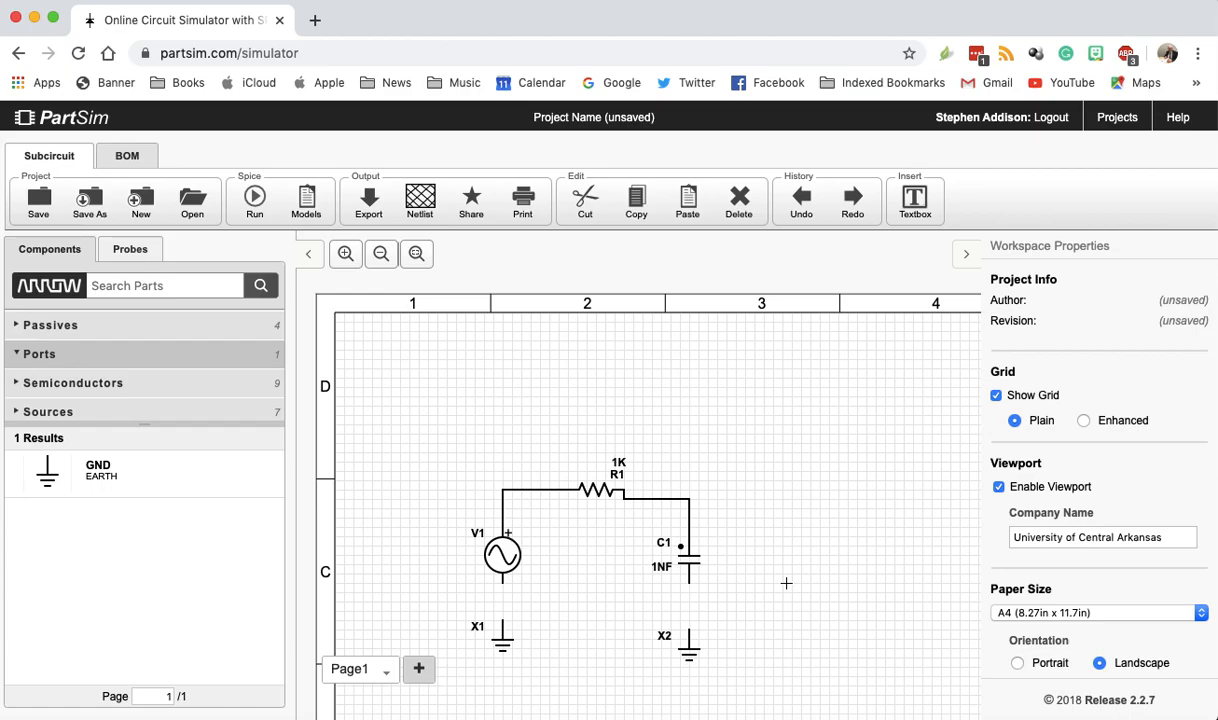
- Wire the lower terminal of capacitor C1 to ground X2 and the lower terminal of voltage source V1 to ground X1
{"action": "left_click", "coordinate": [689, 583]}
{"action": "left_click", "coordinate": [689, 630]}
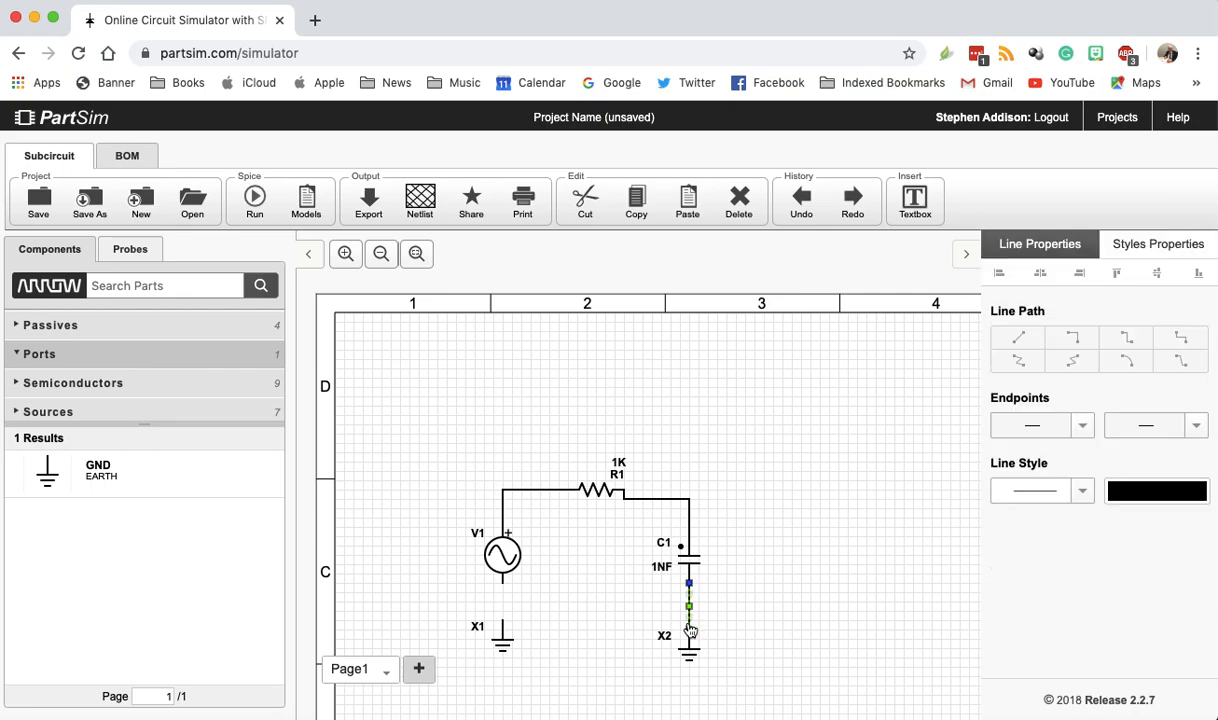
{"action": "left_click", "coordinate": [502, 579]}
{"action": "left_click", "coordinate": [502, 620]}
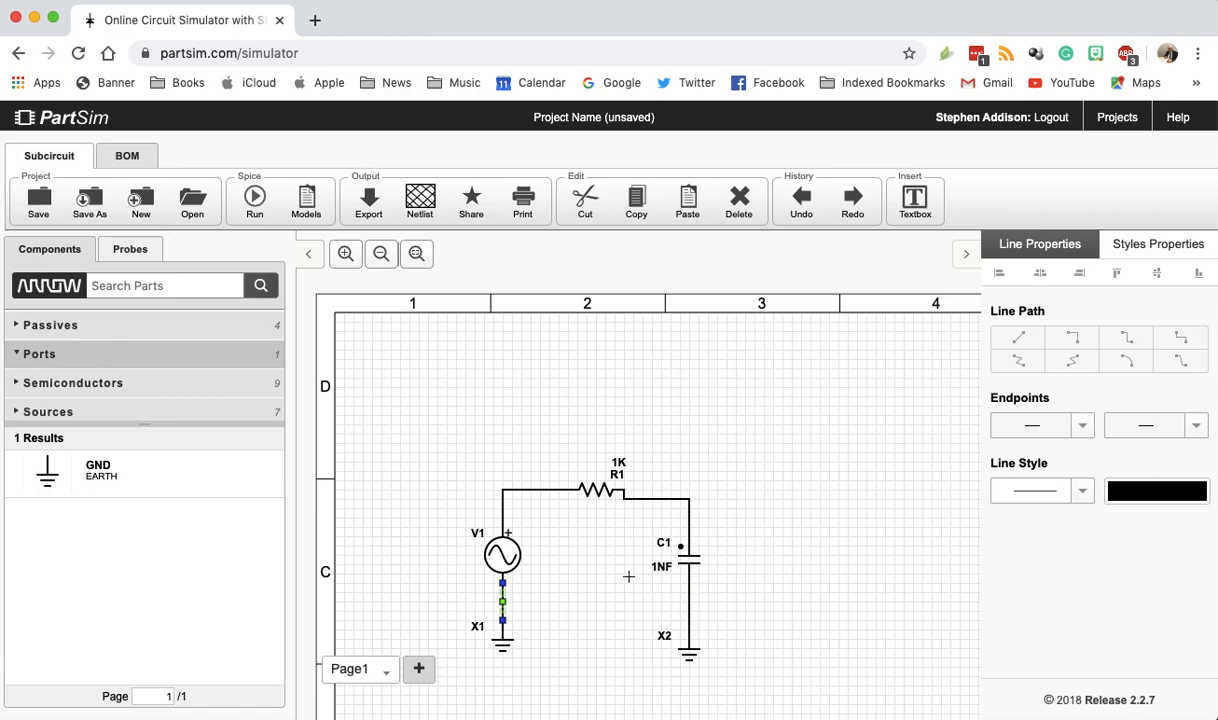
- Give voltage source V1 a Sine transient source with a frequency of 10Khz, keeping DC voltage enabled, and apply the settings
{"action": "left_click", "coordinate": [503, 556]}
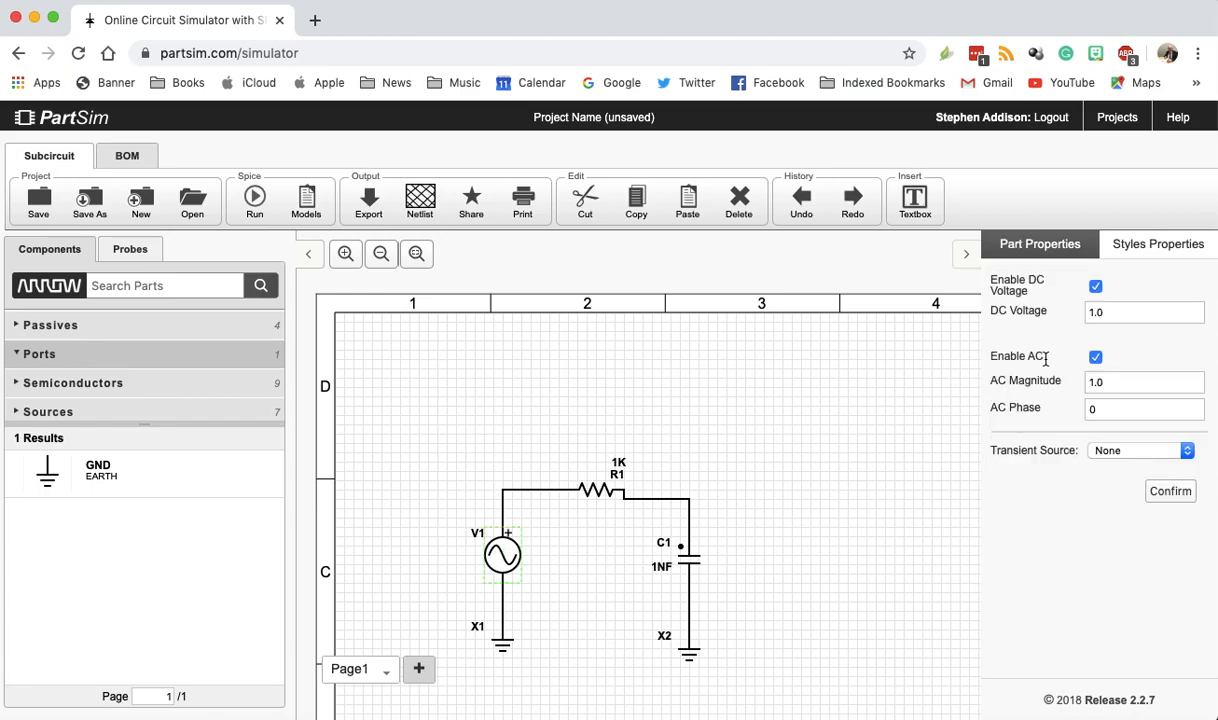
{"action": "left_click", "coordinate": [1096, 287]}
{"action": "left_click", "coordinate": [1189, 456]}
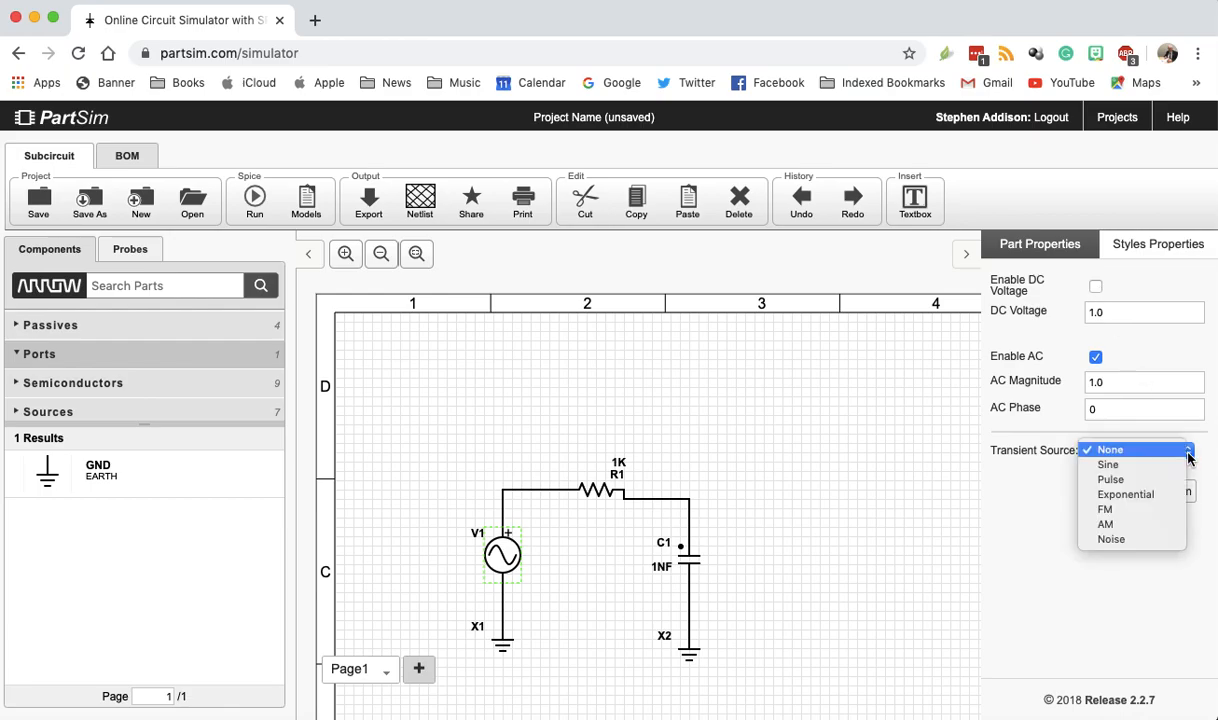
{"action": "left_click", "coordinate": [1109, 465]}
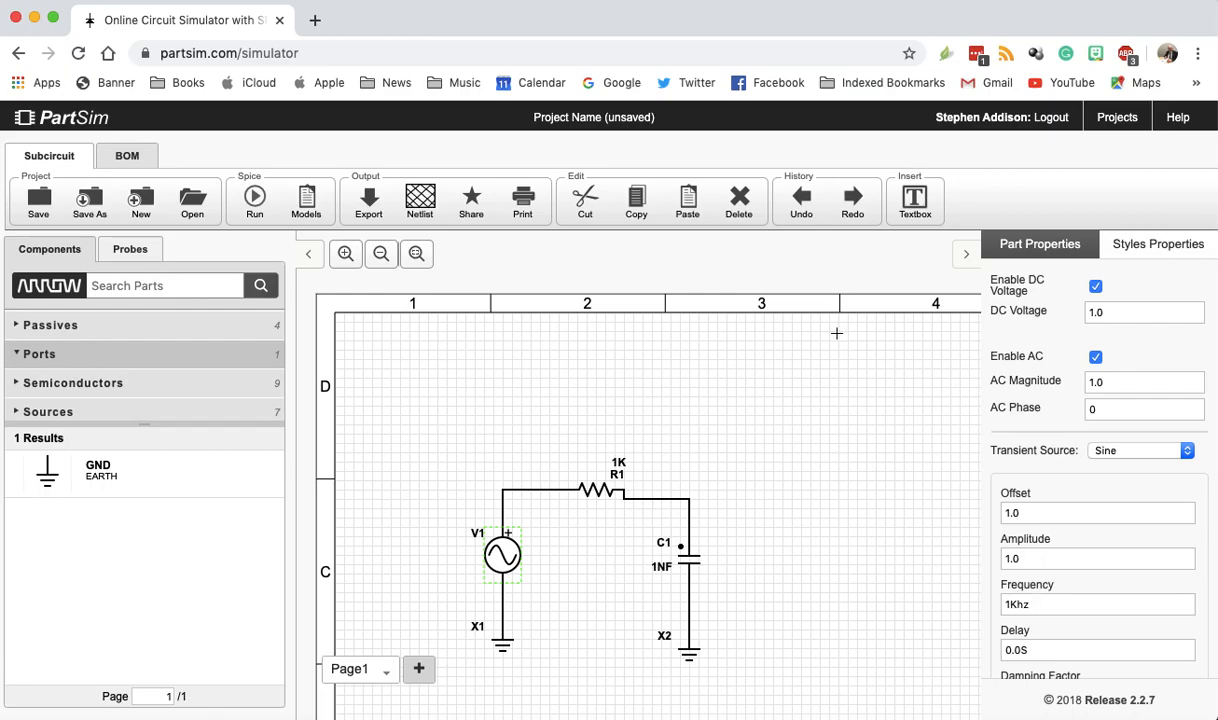
{"action": "type", "text": "0"}
{"action": "scroll", "coordinate": [1123, 550], "scroll_direction": "down", "scroll_amount": 2}
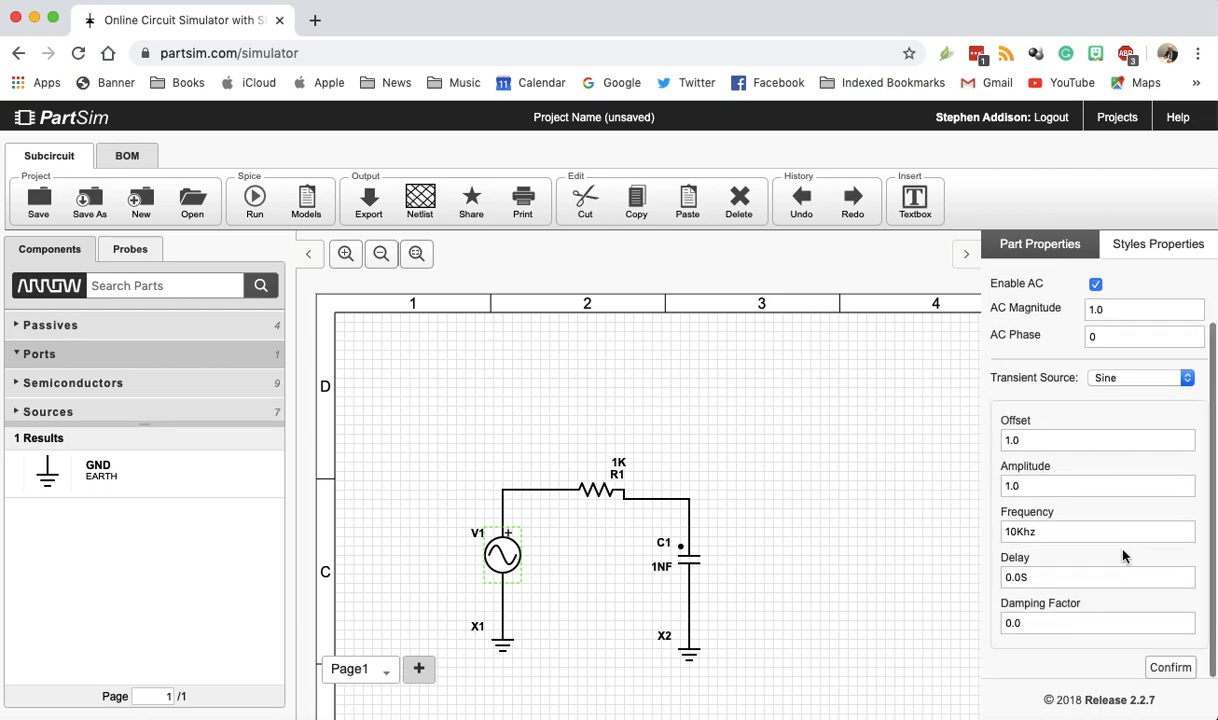
{"action": "left_click", "coordinate": [1171, 669]}
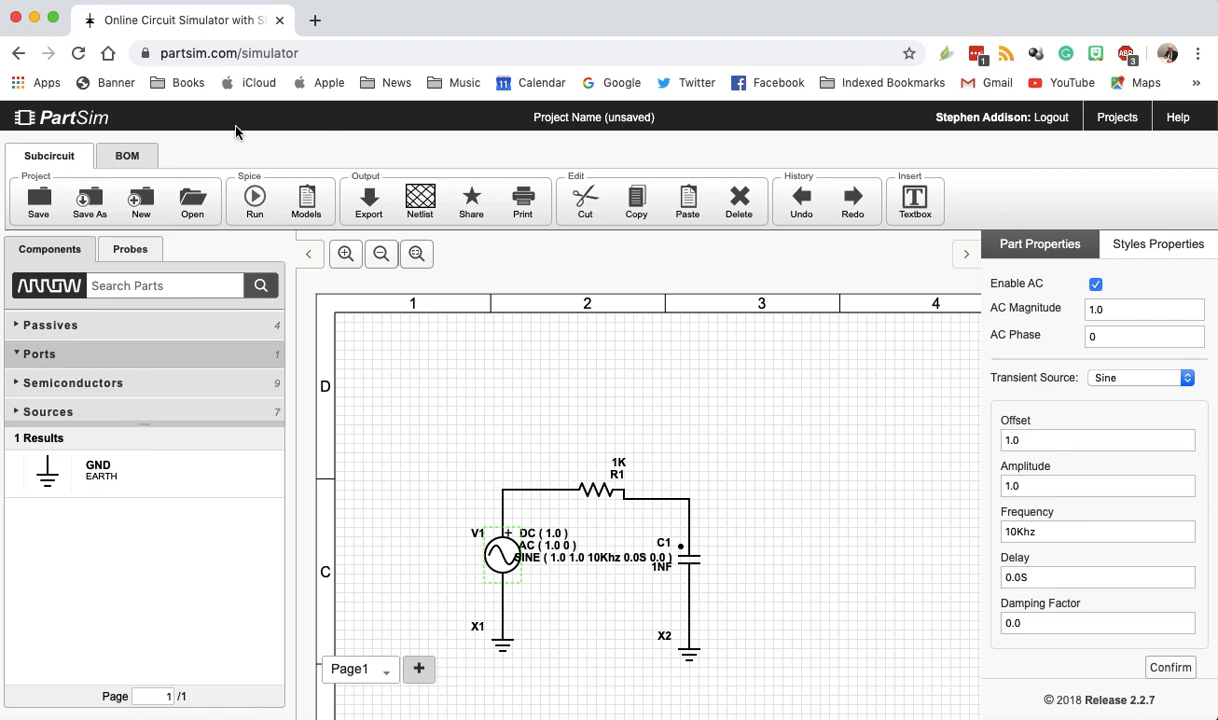
- Run the circuit simulation with AC Analysis enabled in addition to DC Bias
{"action": "left_click", "coordinate": [256, 201]}
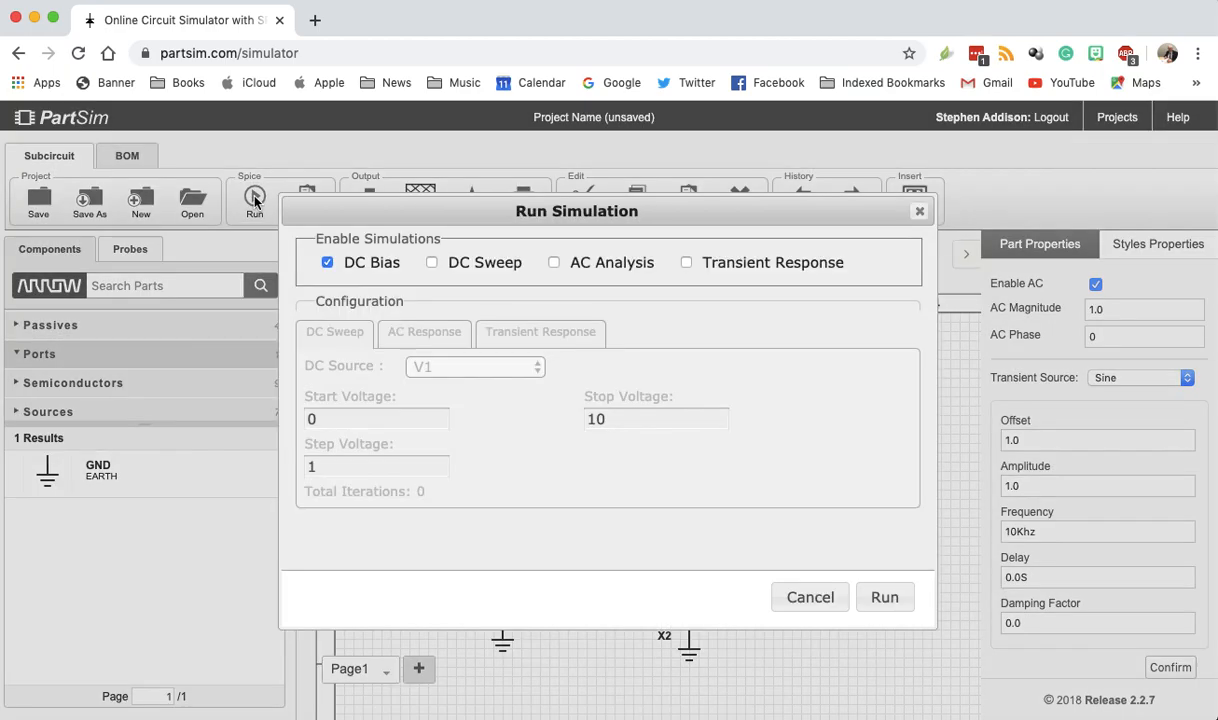
{"action": "left_click", "coordinate": [554, 263]}
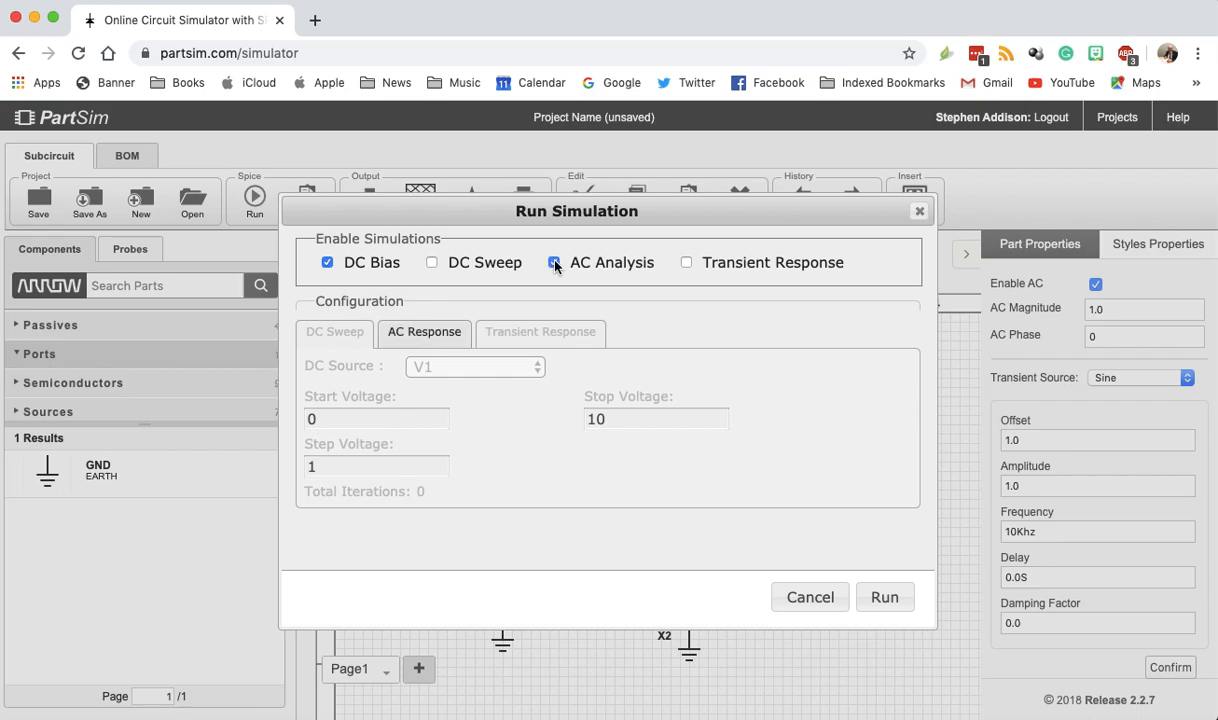
{"action": "left_click", "coordinate": [885, 597]}
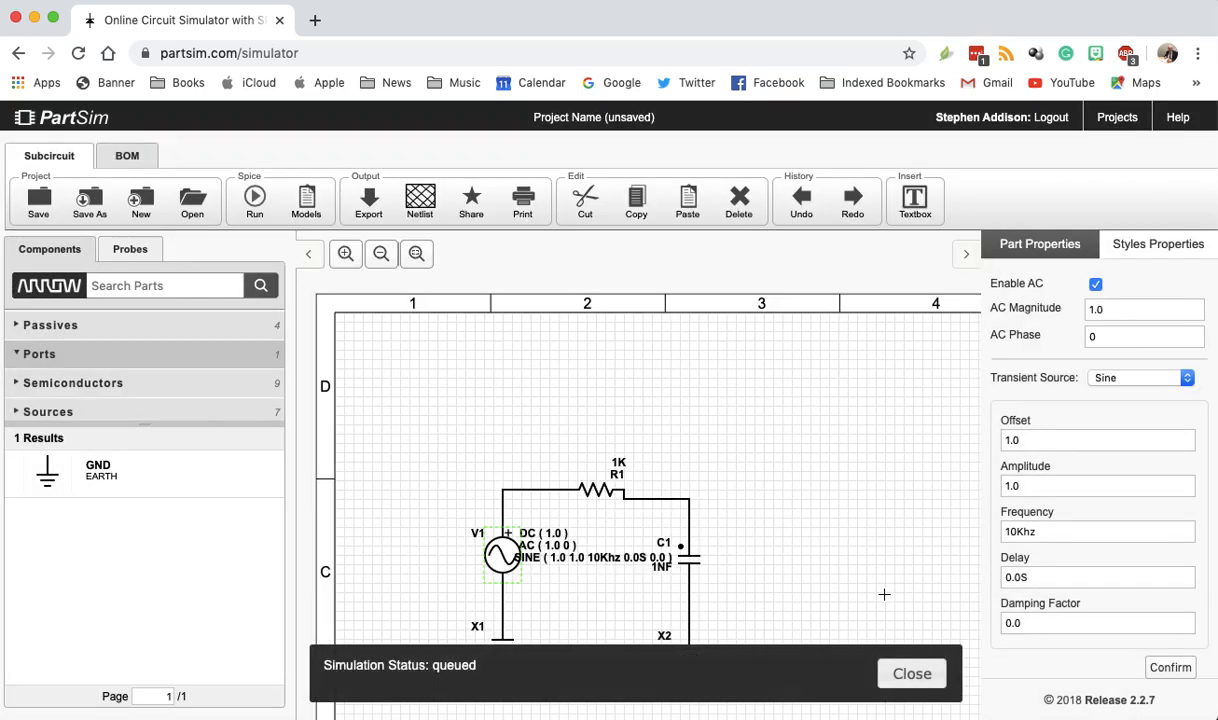